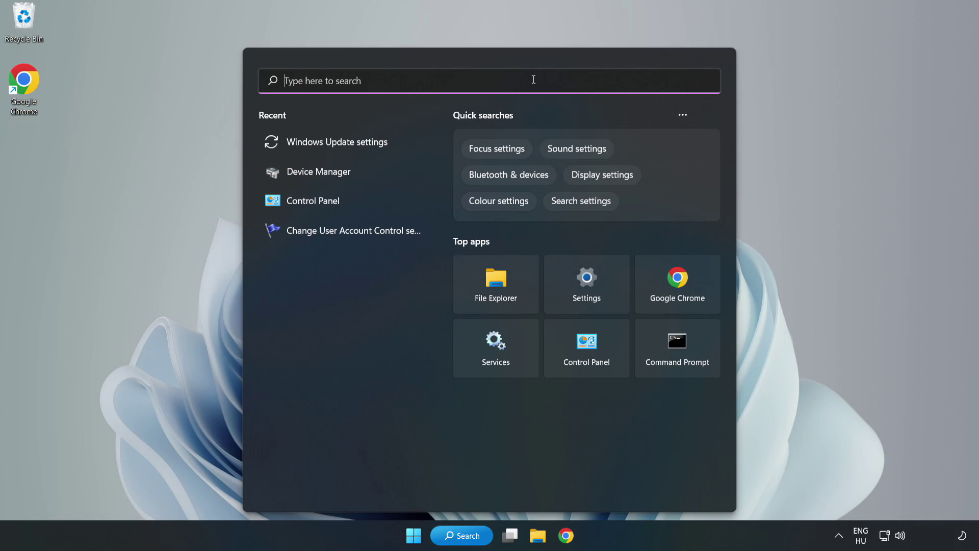
Search Windows for "device manager", open Device Manager and move its window toward the middle of the desktop
{"action": "type", "text": "device "}
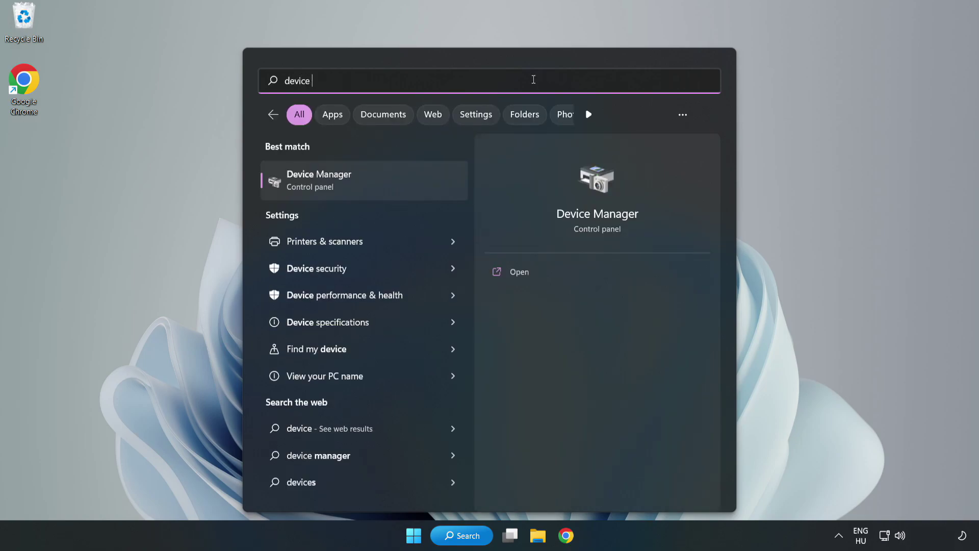
{"action": "type", "text": "manager"}
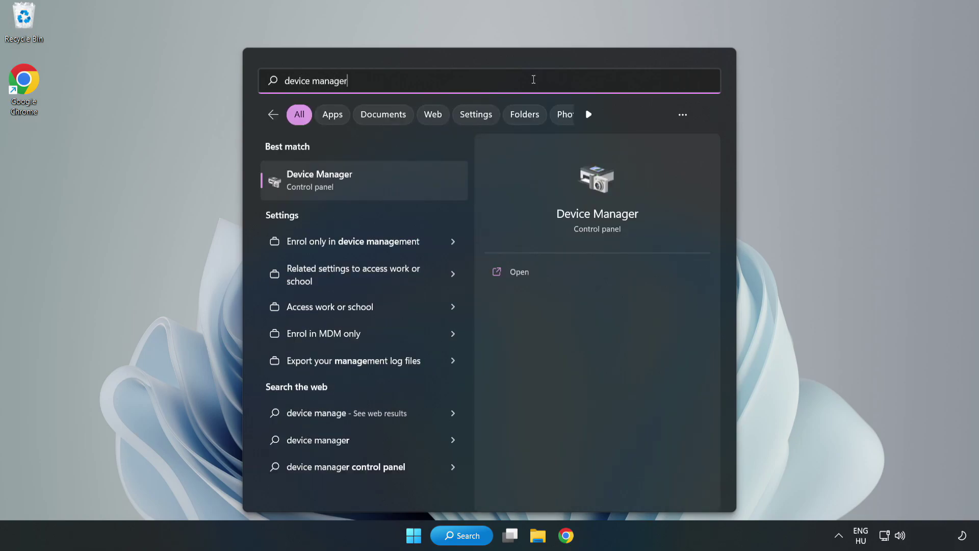
{"action": "left_click", "coordinate": [365, 189]}
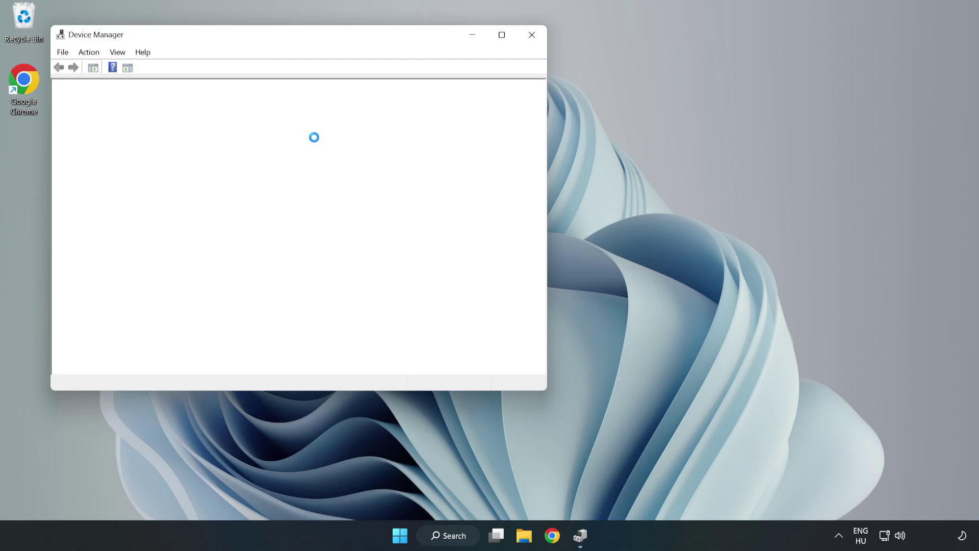
{"action": "left_click_drag", "start_coordinate": [264, 39], "coordinate": [438, 88]}
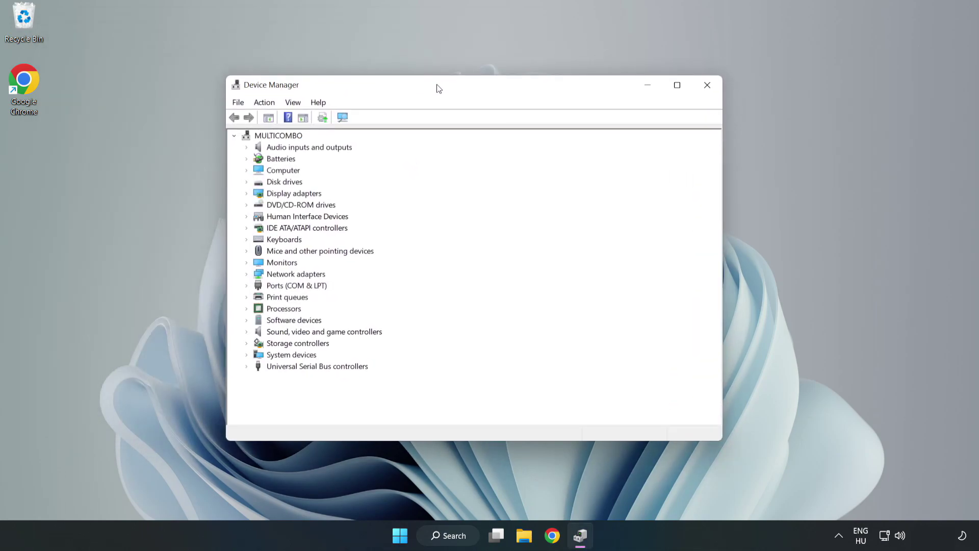
Run an automatic driver update for the VMware SVGA 3D display adapter, then close Device Manager
{"action": "left_click", "coordinate": [261, 195]}
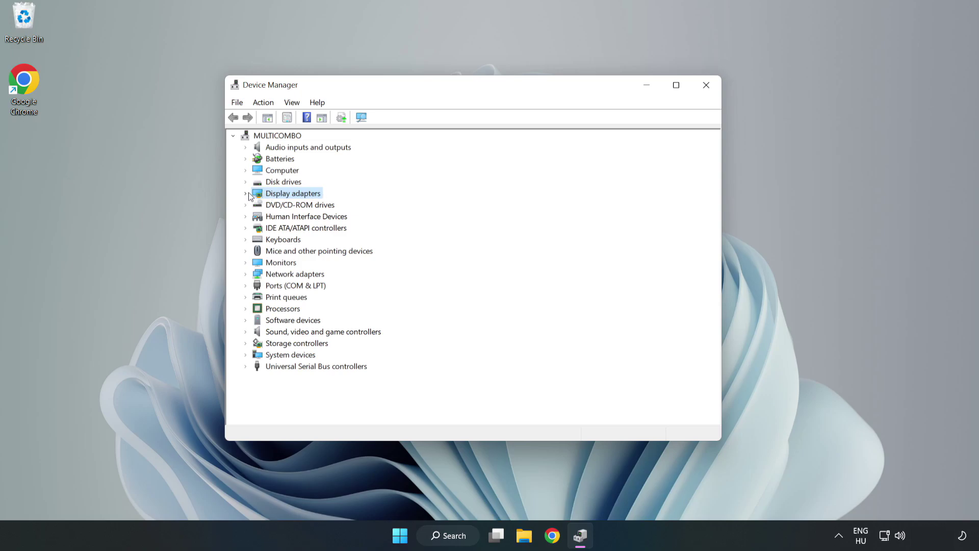
{"action": "left_click", "coordinate": [246, 193]}
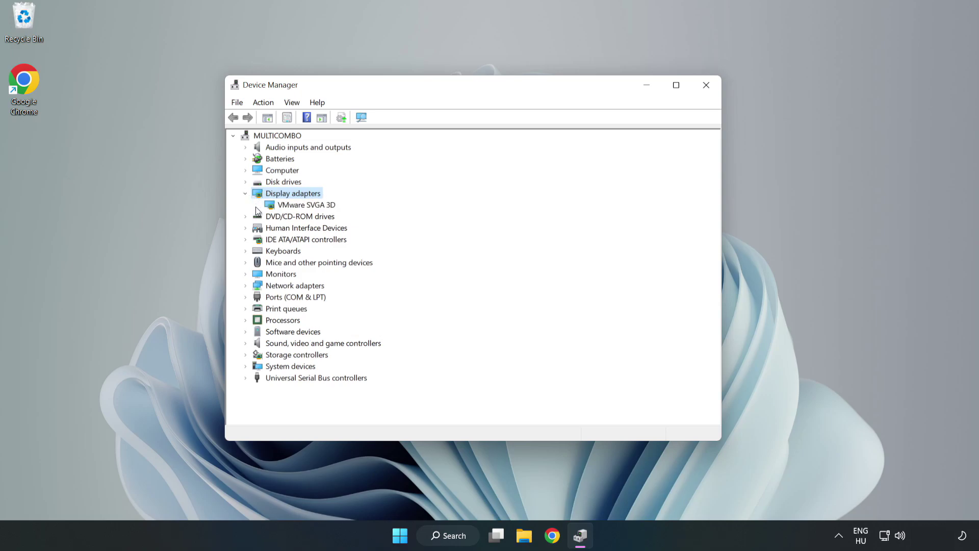
{"action": "left_click", "coordinate": [273, 208]}
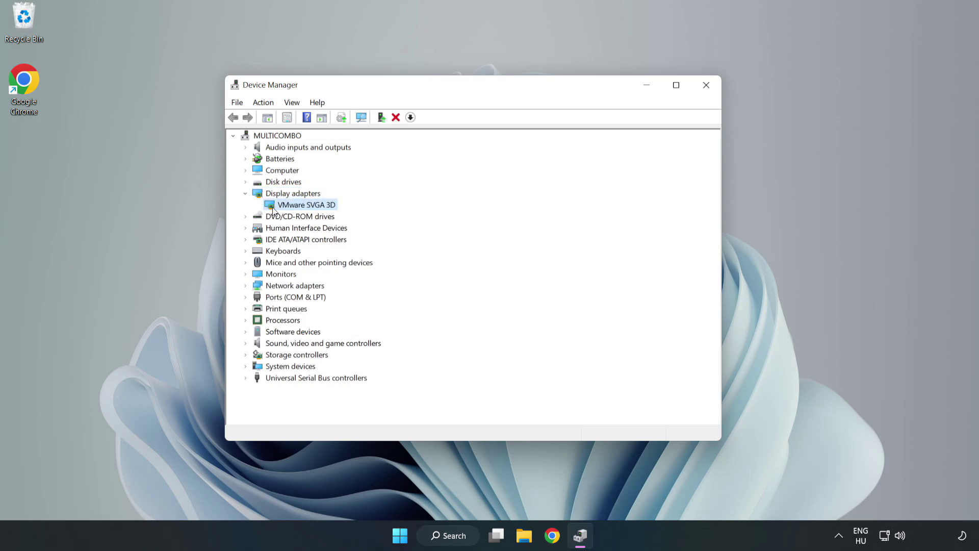
{"action": "right_click", "coordinate": [303, 206]}
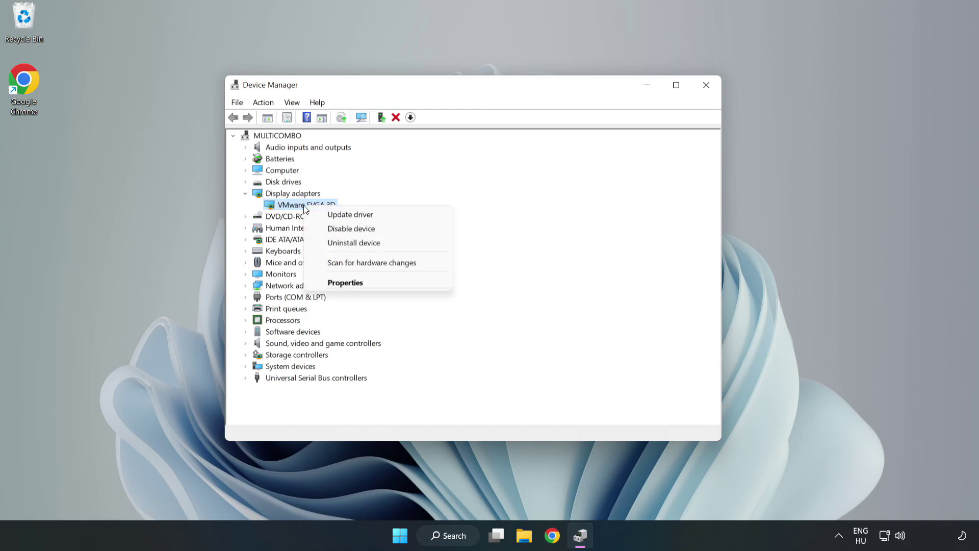
{"action": "left_click", "coordinate": [379, 217]}
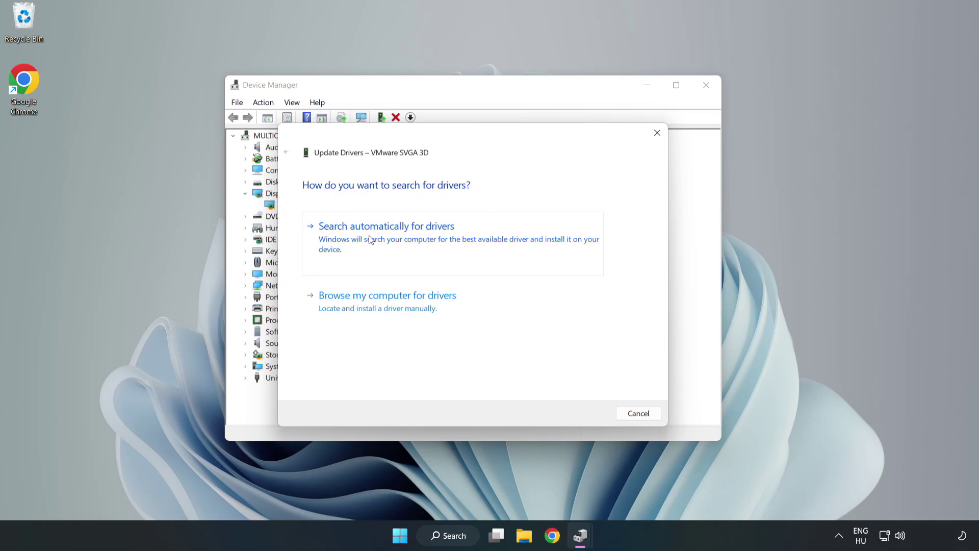
{"action": "left_click", "coordinate": [390, 239]}
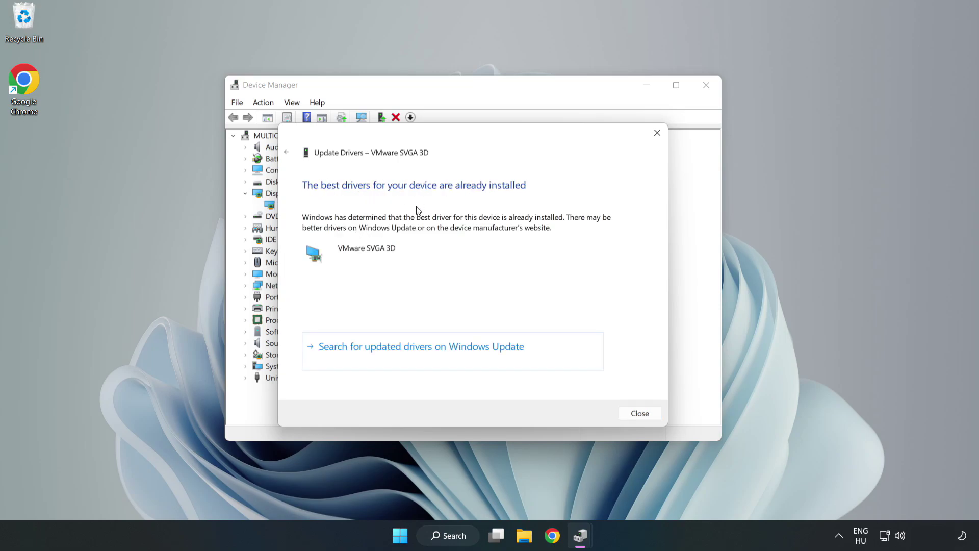
{"action": "left_click", "coordinate": [640, 414]}
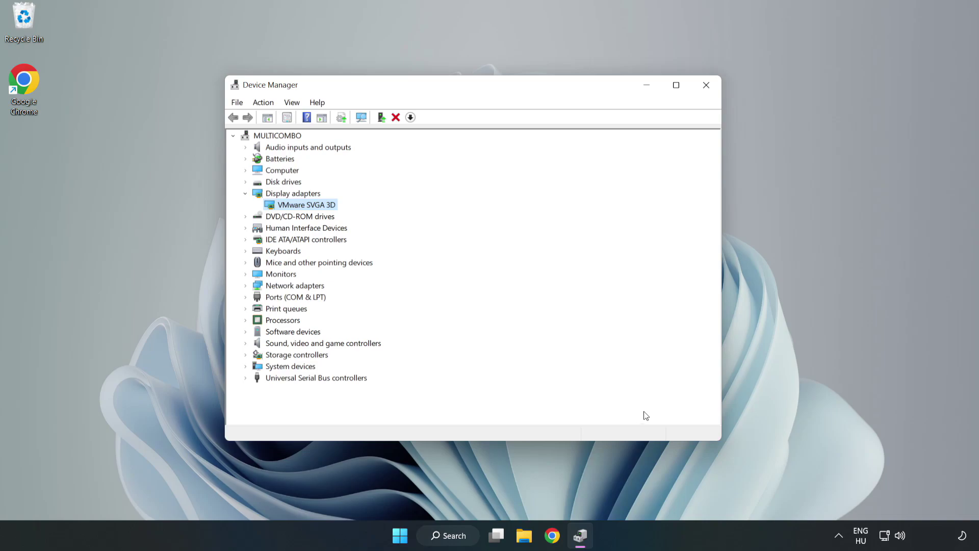
{"action": "left_click", "coordinate": [706, 86]}
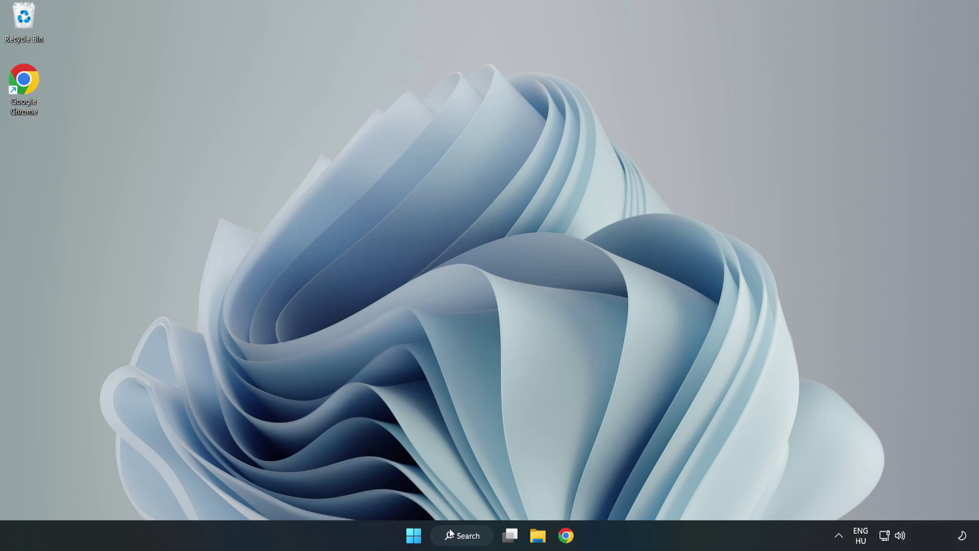
Search Windows for "updates", open the Windows Update settings, check for updates and close Settings
{"action": "left_click", "coordinate": [452, 534]}
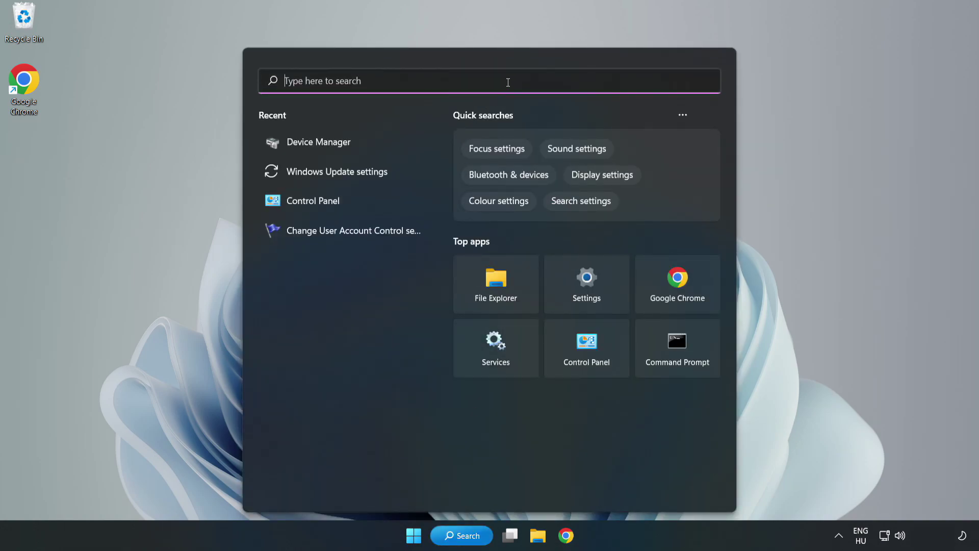
{"action": "type", "text": "updates"}
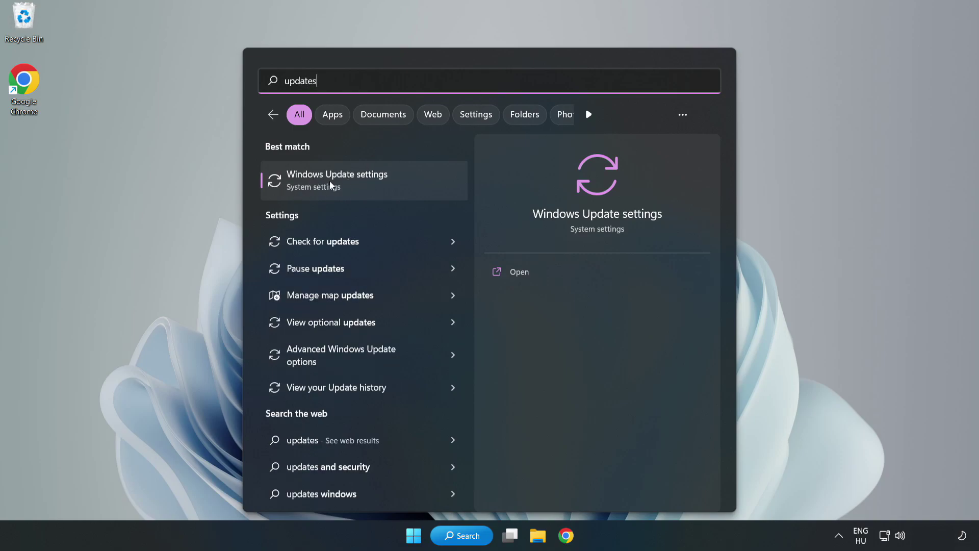
{"action": "left_click", "coordinate": [349, 183]}
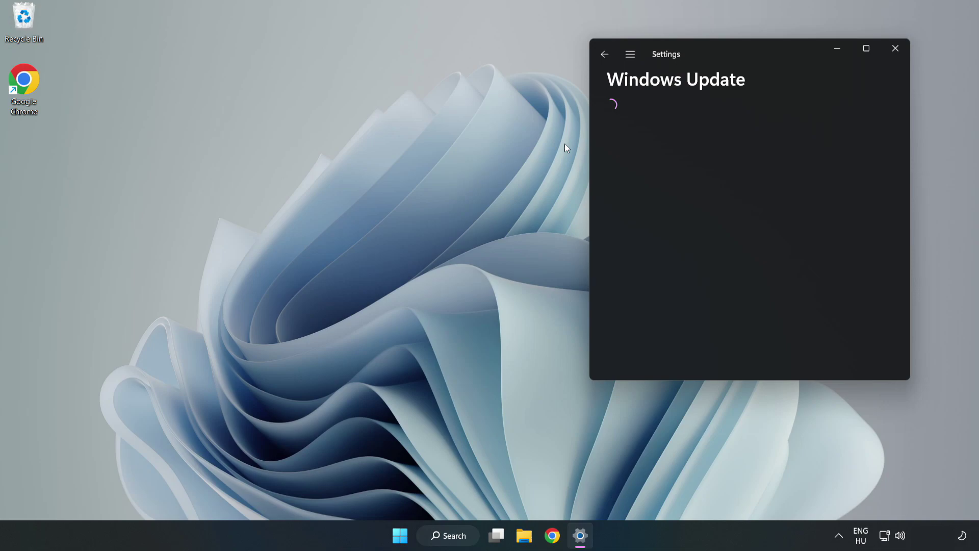
{"action": "left_click", "coordinate": [868, 46]}
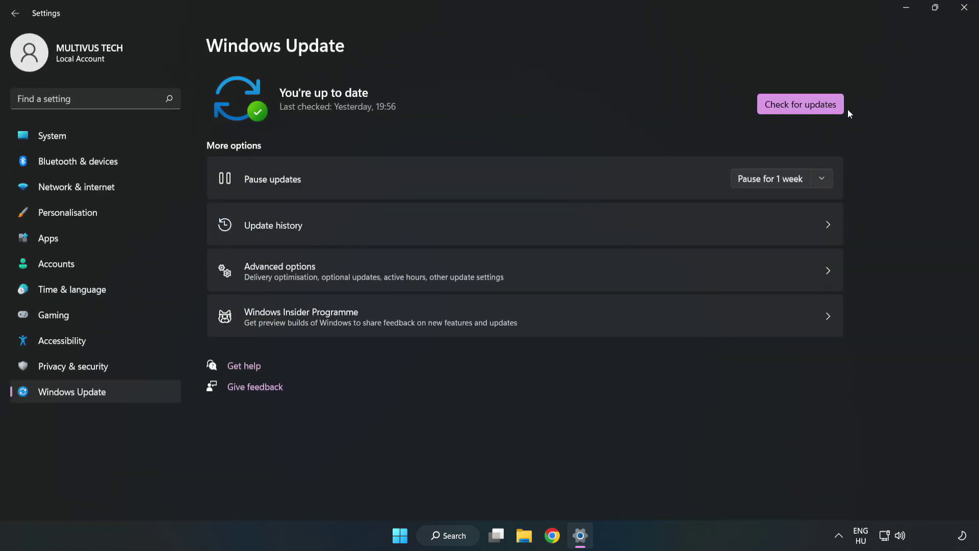
{"action": "left_click", "coordinate": [804, 107]}
{"action": "left_click", "coordinate": [964, 8]}
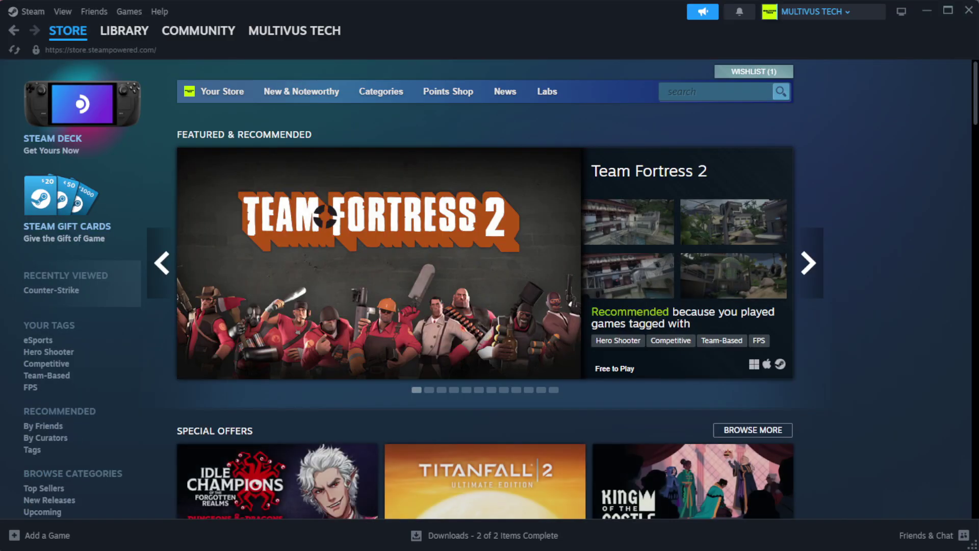
In the Steam library, verify the integrity of the installed files for the game listed under Favorites
{"action": "mouse_move", "coordinate": [142, 38]}
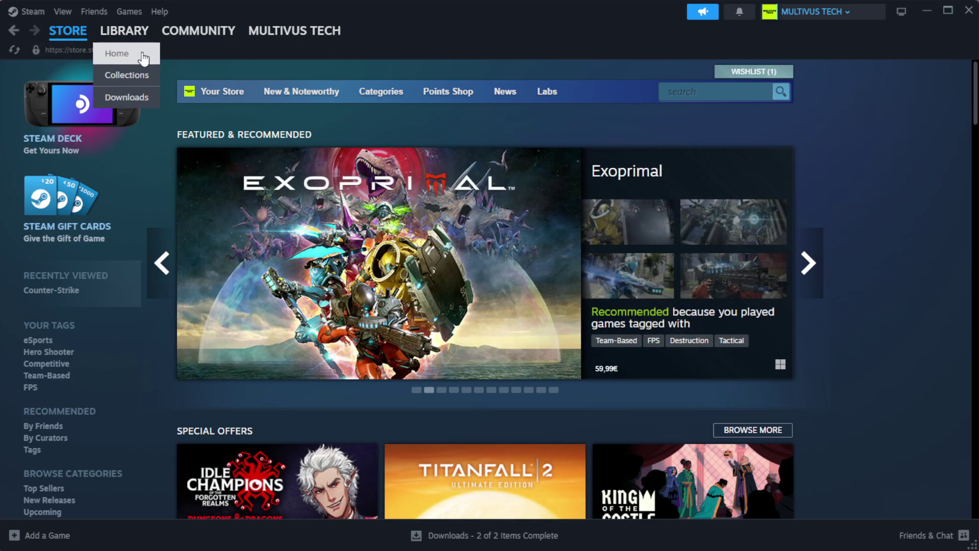
{"action": "left_click", "coordinate": [142, 55]}
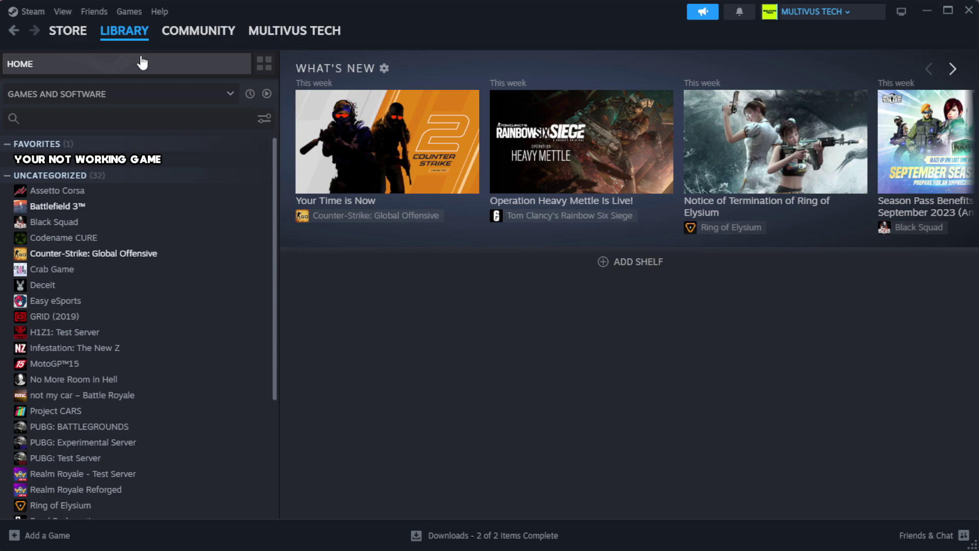
{"action": "right_click", "coordinate": [240, 162]}
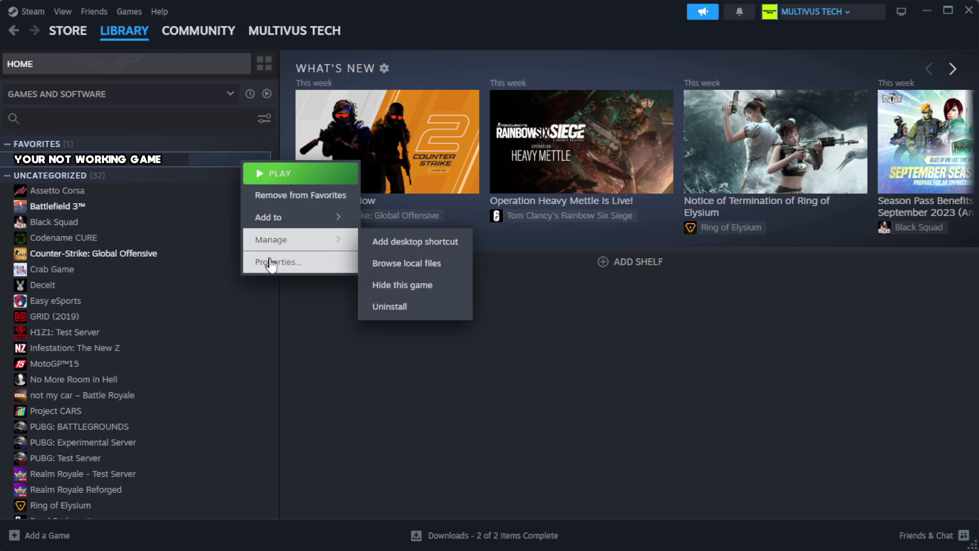
{"action": "left_click", "coordinate": [307, 264]}
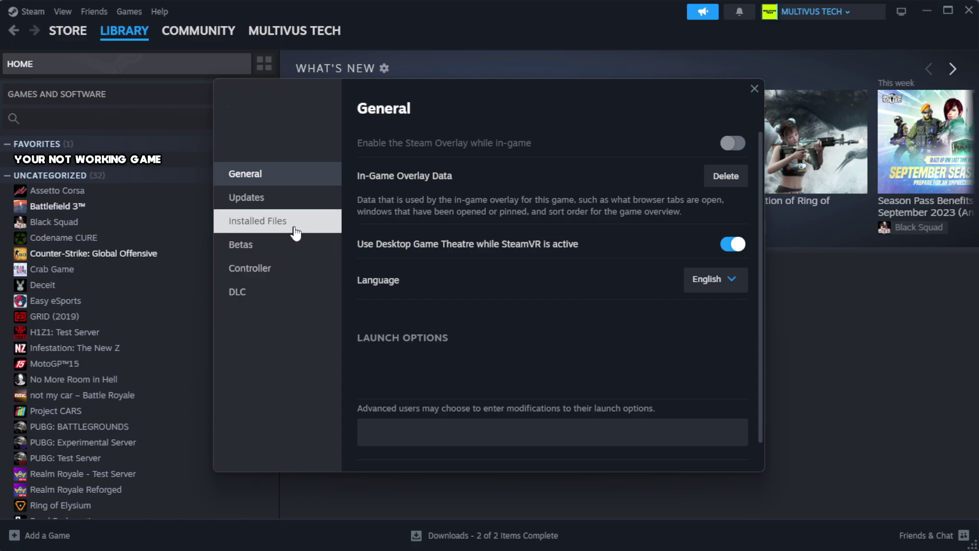
{"action": "left_click", "coordinate": [322, 232]}
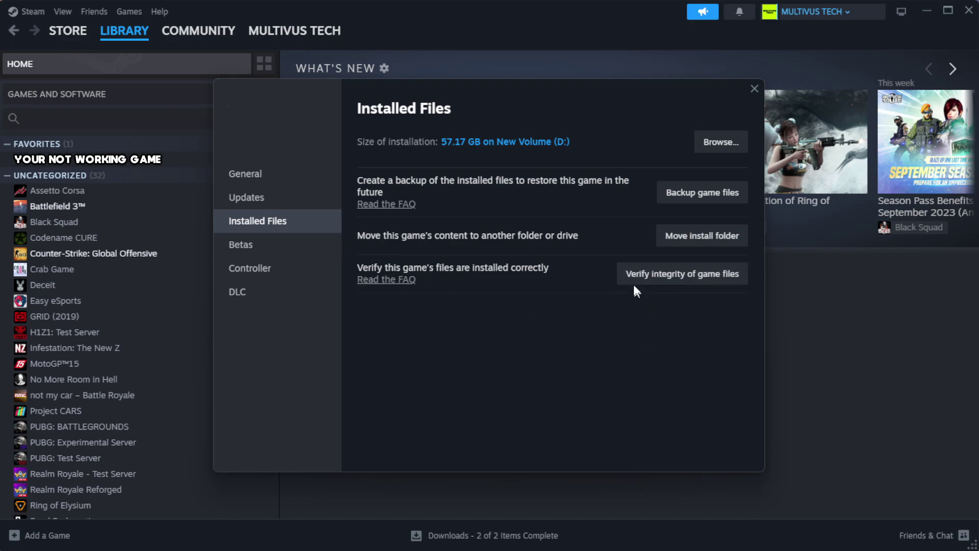
{"action": "left_click", "coordinate": [688, 284]}
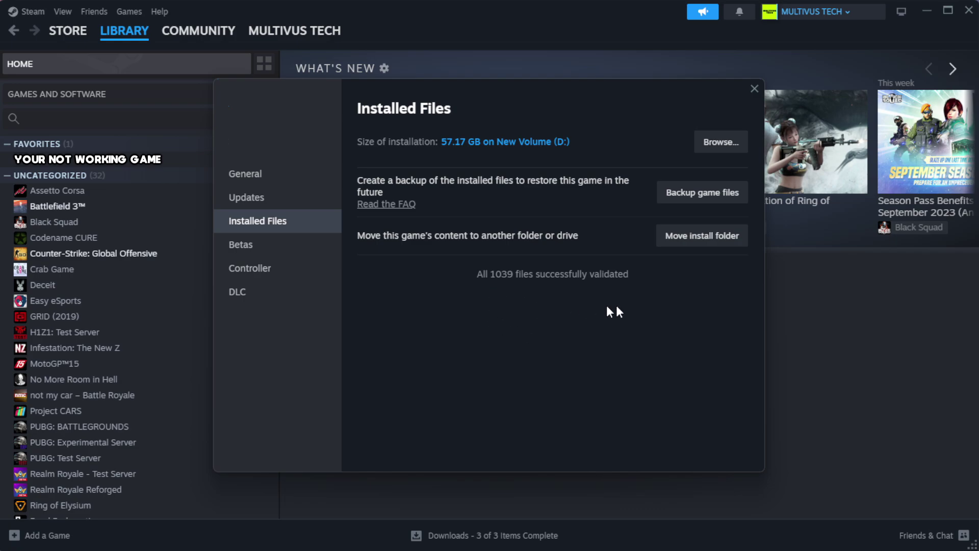
Browse to the game's installation folder and show the compatibility properties of the YOUR NOT WORKING GAME shortcut
{"action": "left_click", "coordinate": [720, 143]}
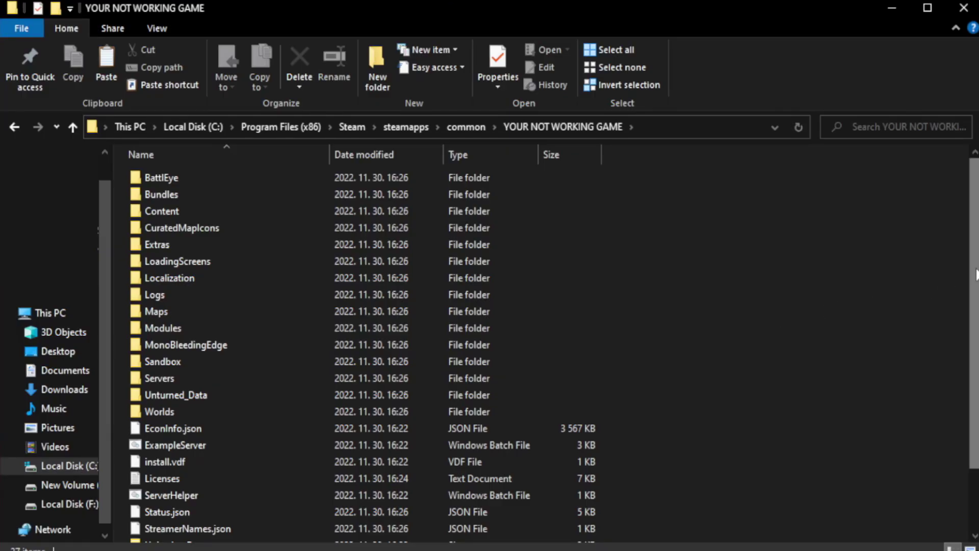
{"action": "left_click_drag", "start_coordinate": [977, 306], "coordinate": [977, 365]}
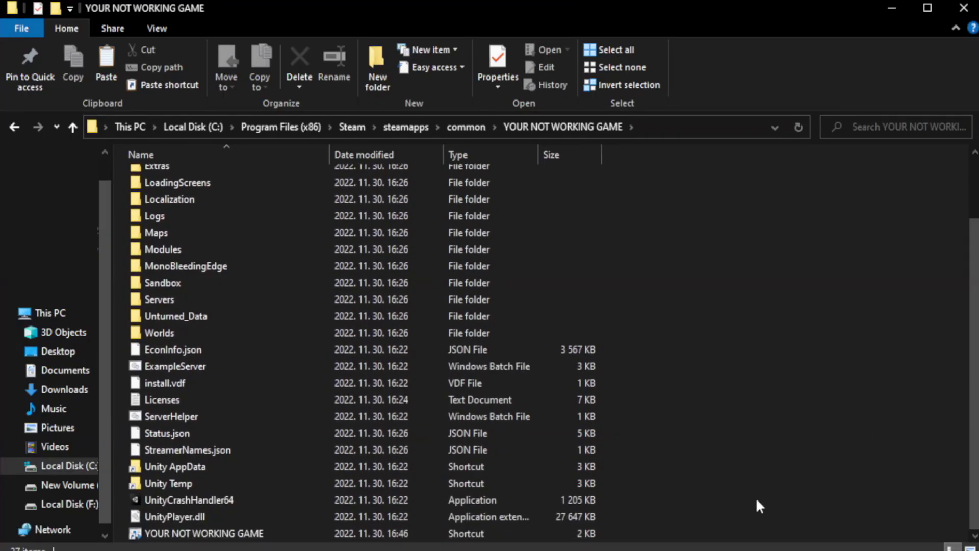
{"action": "left_click", "coordinate": [357, 534]}
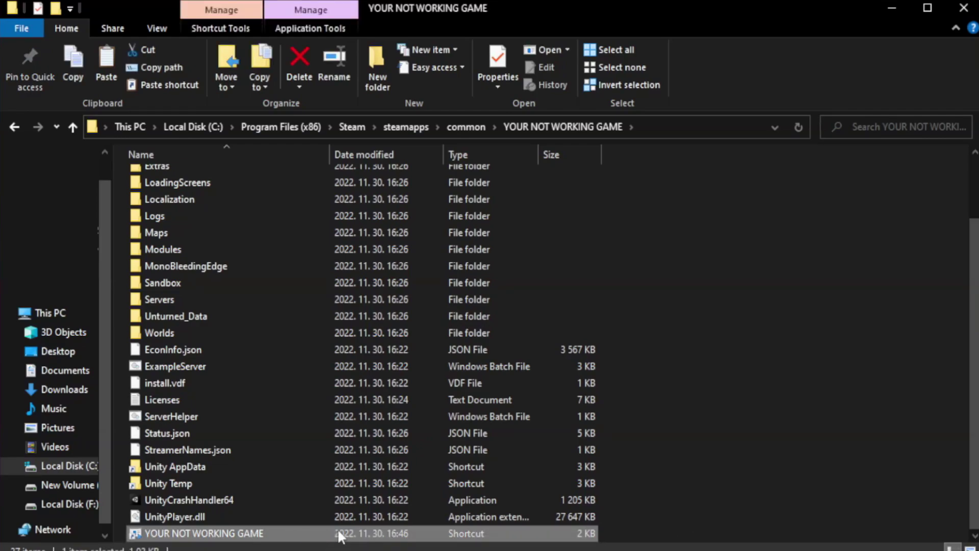
{"action": "right_click", "coordinate": [326, 534]}
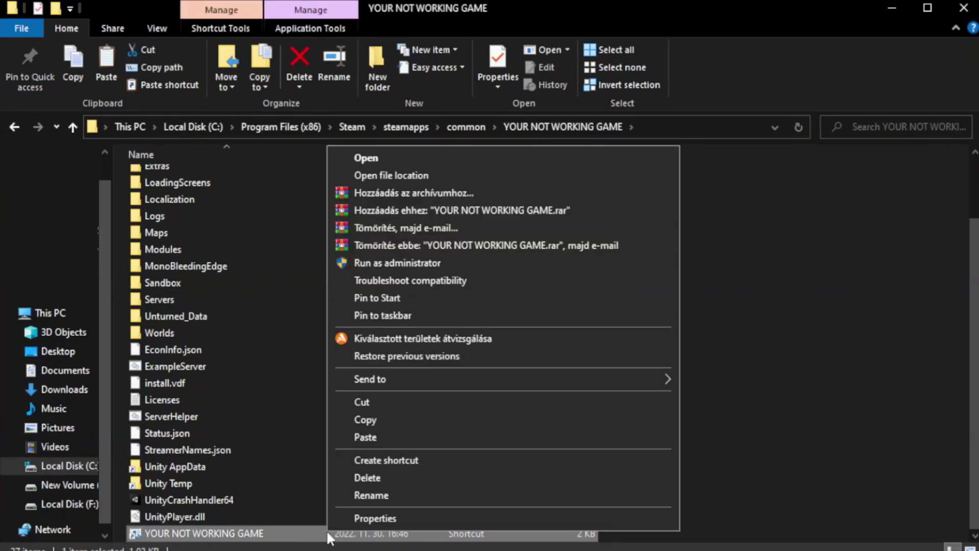
{"action": "left_click", "coordinate": [500, 518]}
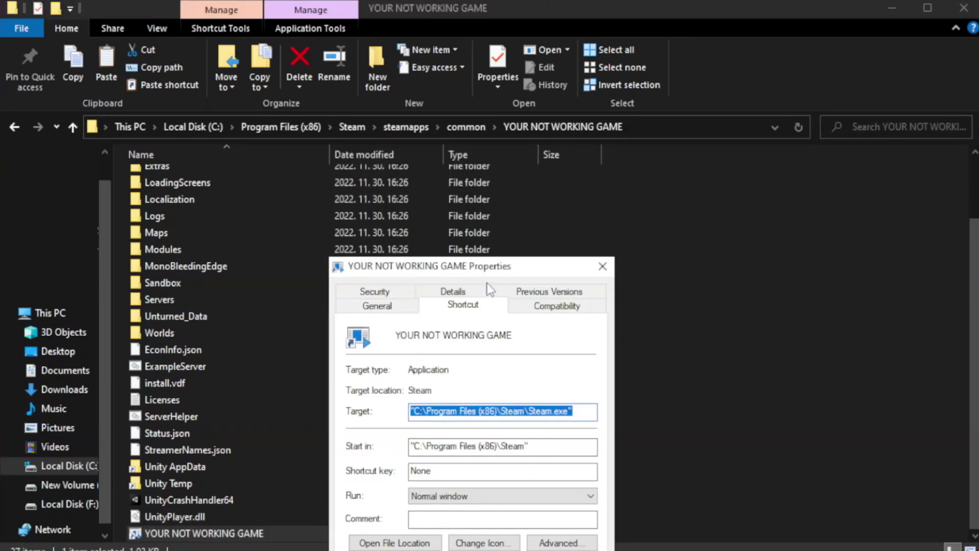
{"action": "left_click_drag", "start_coordinate": [494, 271], "coordinate": [492, 100]}
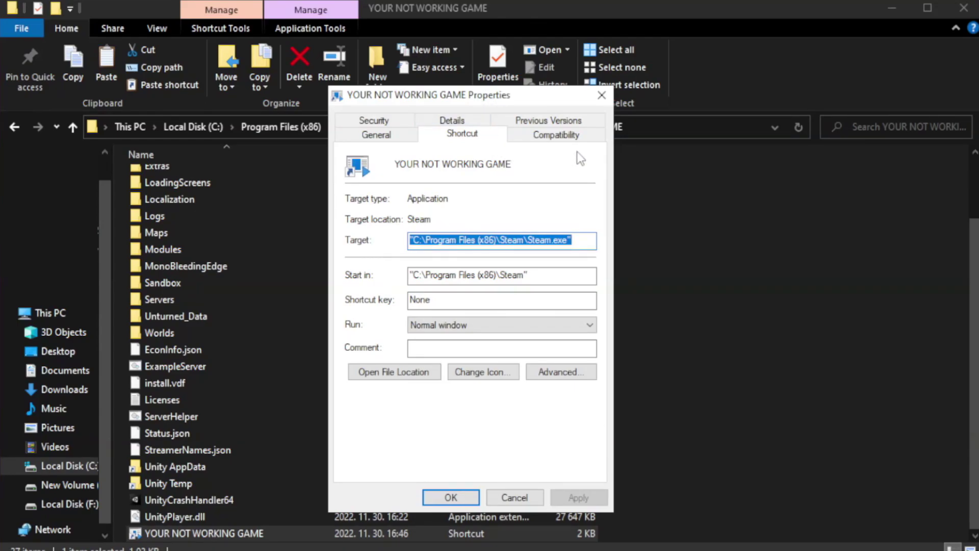
{"action": "left_click", "coordinate": [551, 137]}
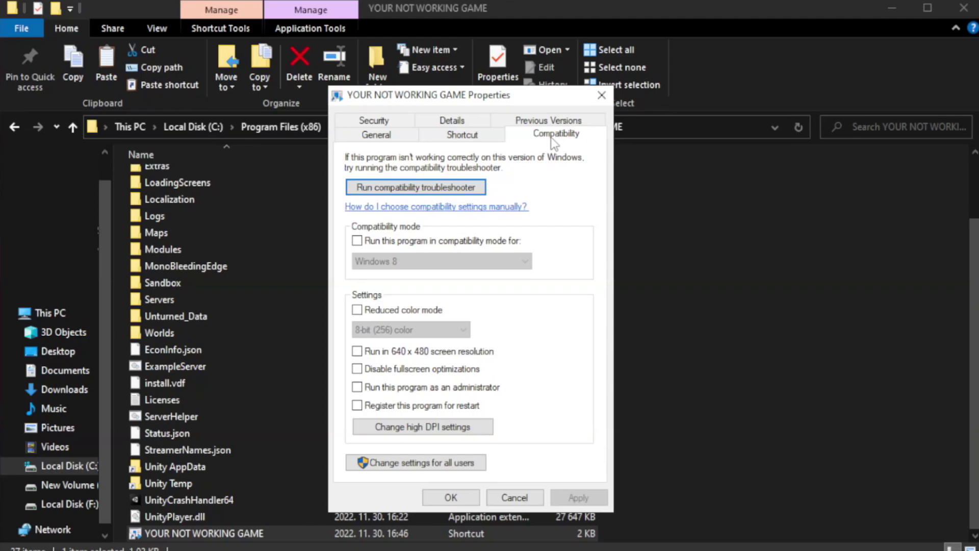
Enable compatibility mode for Windows 8, disable fullscreen optimizations, run the game as an administrator, and apply the settings
{"action": "left_click", "coordinate": [387, 240]}
{"action": "left_click", "coordinate": [418, 257]}
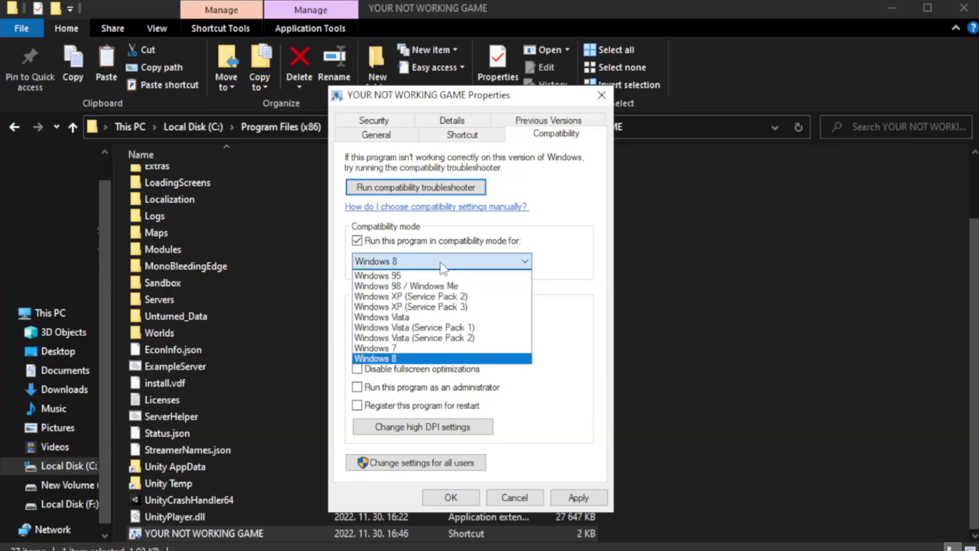
{"action": "left_click", "coordinate": [416, 358]}
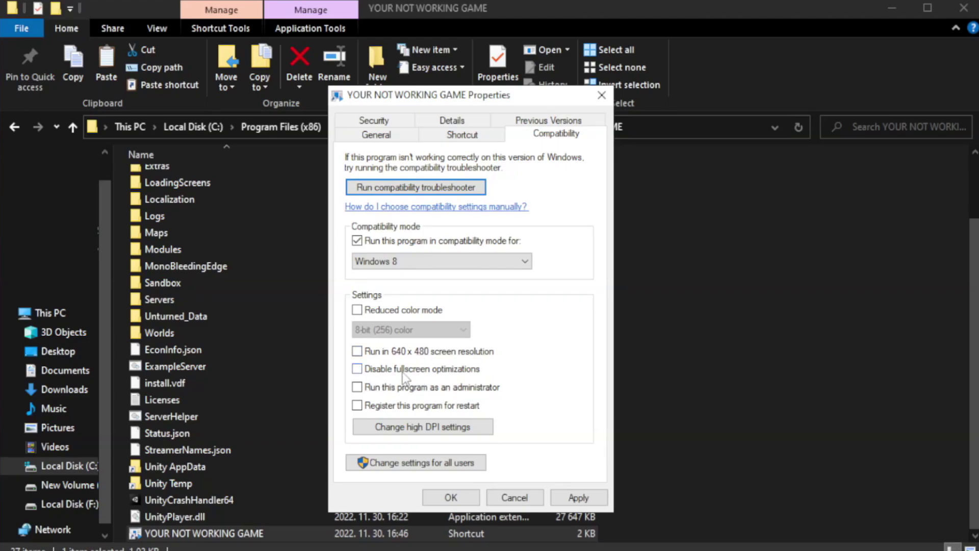
{"action": "left_click", "coordinate": [382, 377]}
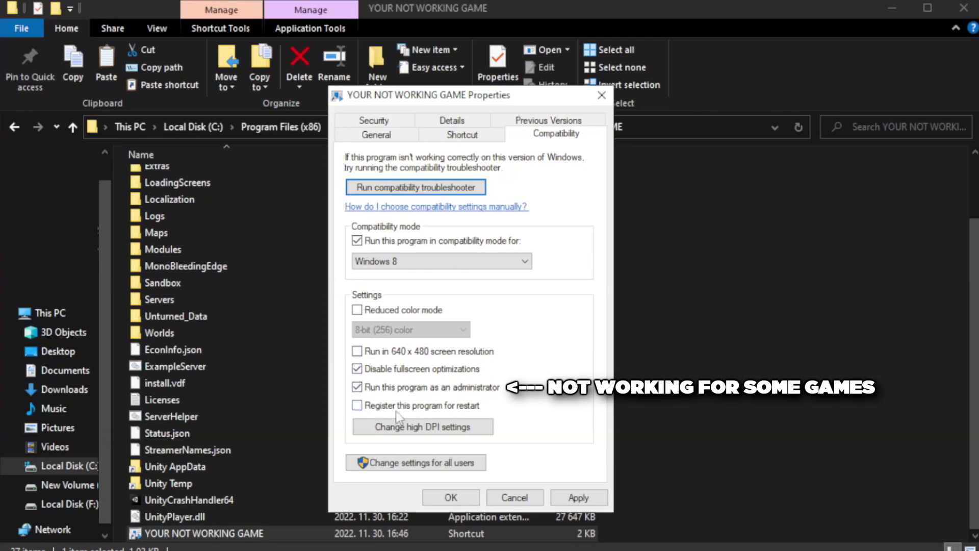
{"action": "left_click", "coordinate": [573, 500]}
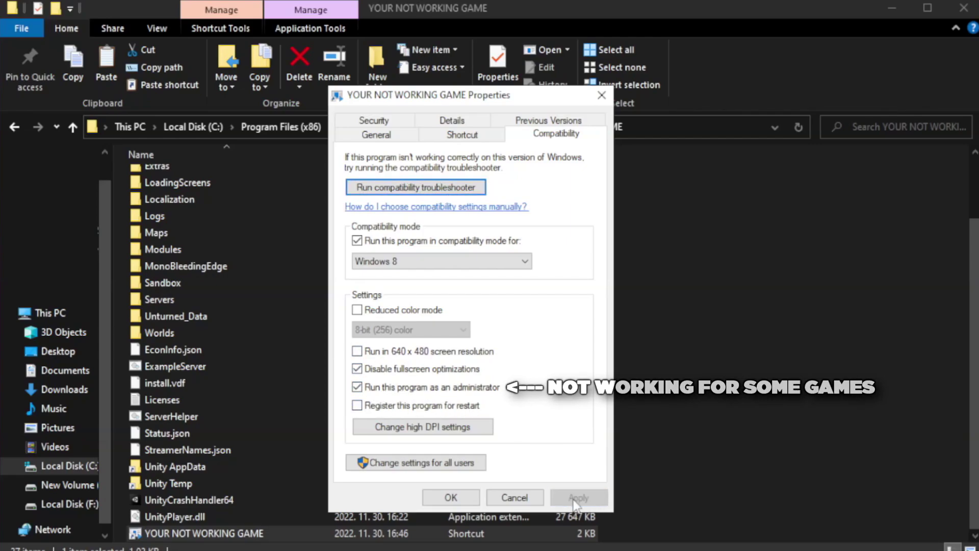
{"action": "left_click", "coordinate": [449, 500]}
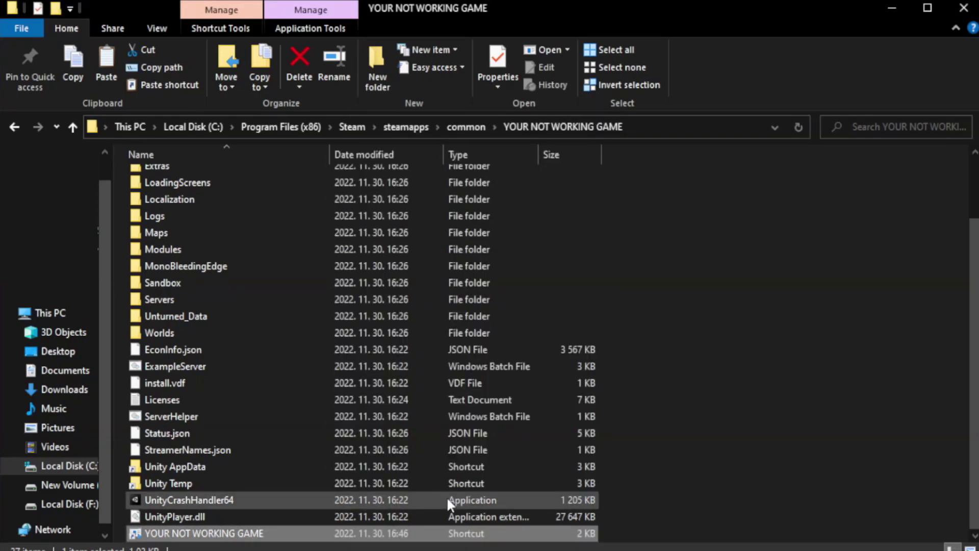
Close the game's folder window and display the startup apps in Task Manager
{"action": "left_click", "coordinate": [962, 10]}
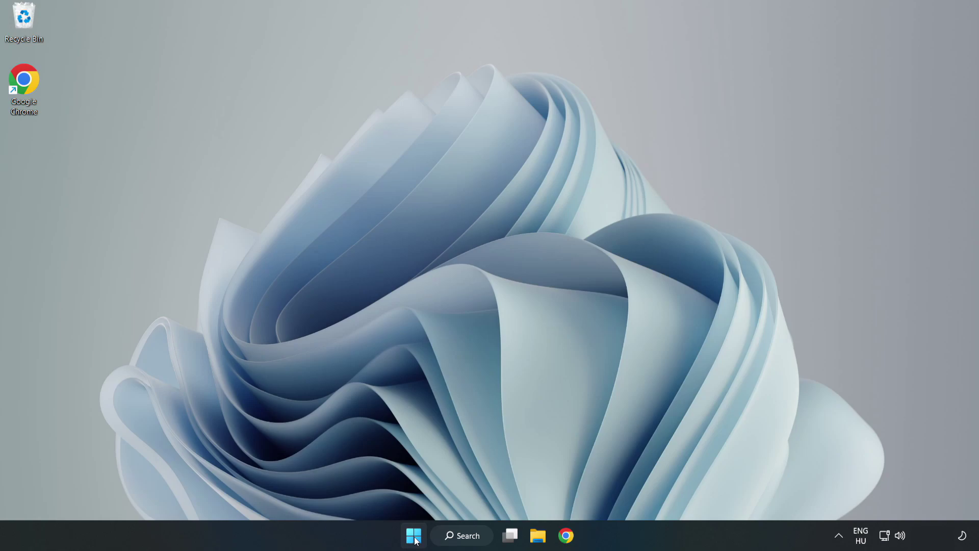
{"action": "right_click", "coordinate": [415, 541]}
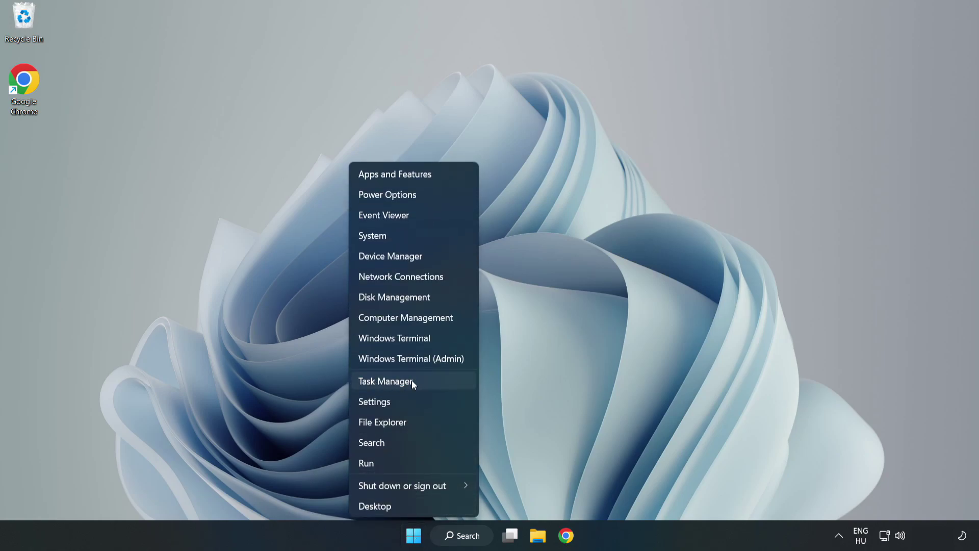
{"action": "left_click", "coordinate": [413, 382]}
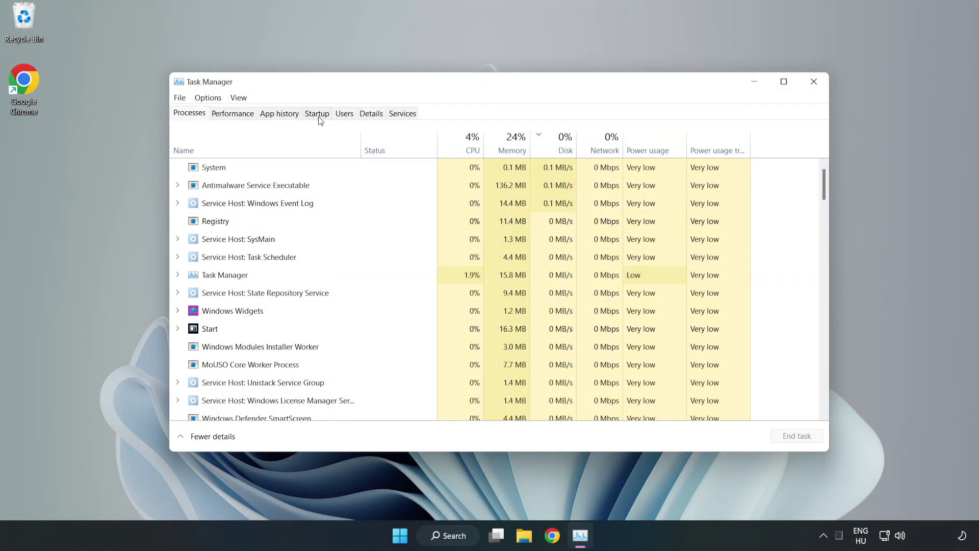
{"action": "left_click", "coordinate": [317, 114]}
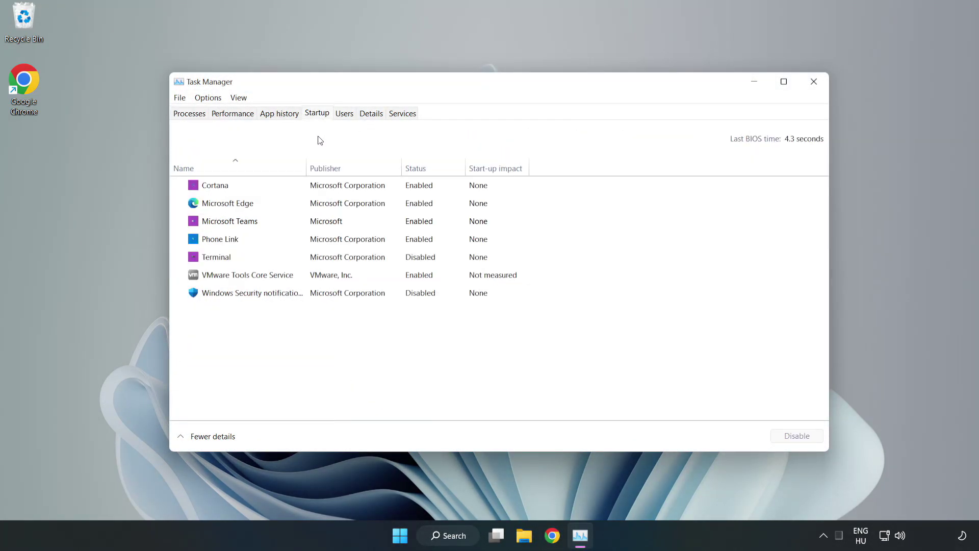
Disable Cortana, Microsoft Edge, Microsoft Teams and Phone Link at startup, and close Task Manager
{"action": "left_click", "coordinate": [339, 193]}
{"action": "left_click", "coordinate": [790, 437]}
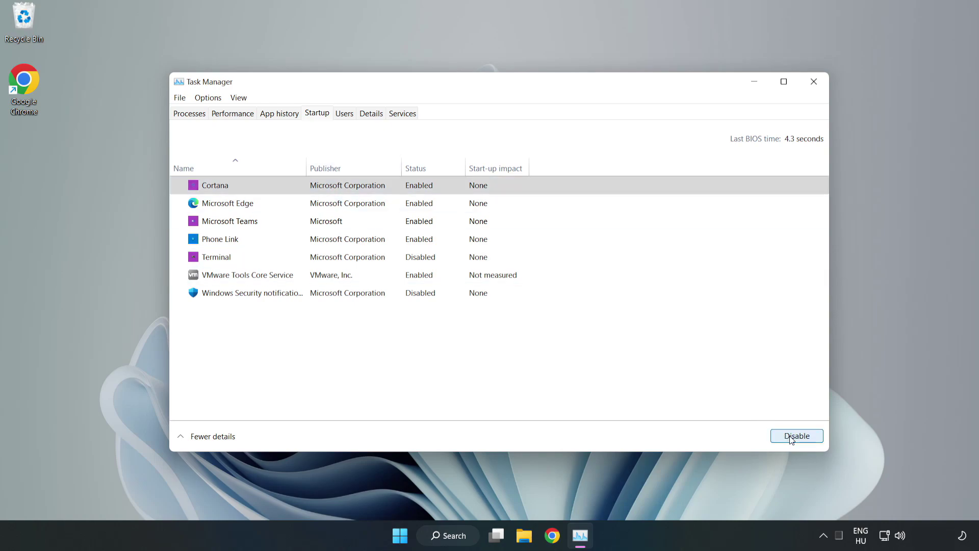
{"action": "left_click", "coordinate": [426, 203]}
{"action": "left_click", "coordinate": [783, 433]}
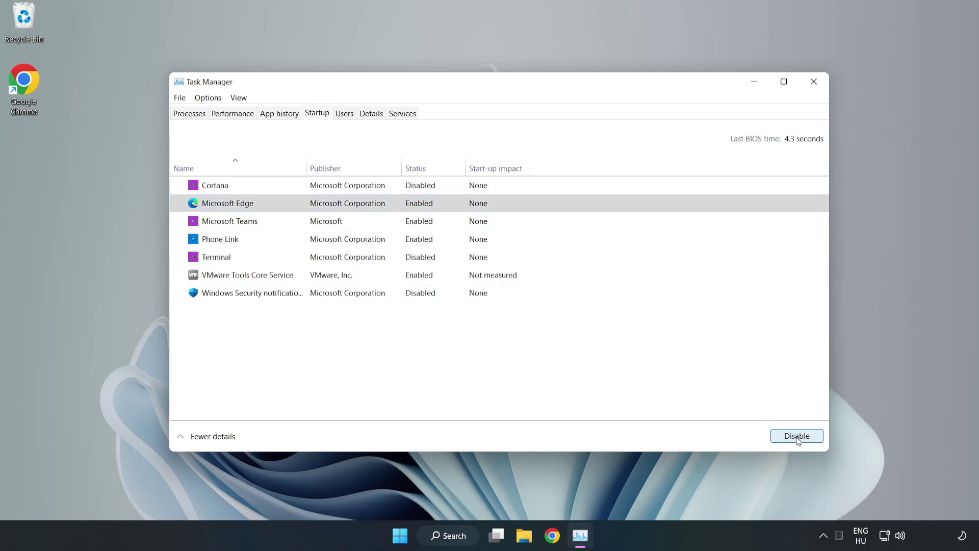
{"action": "left_click", "coordinate": [352, 221]}
{"action": "left_click", "coordinate": [791, 438]}
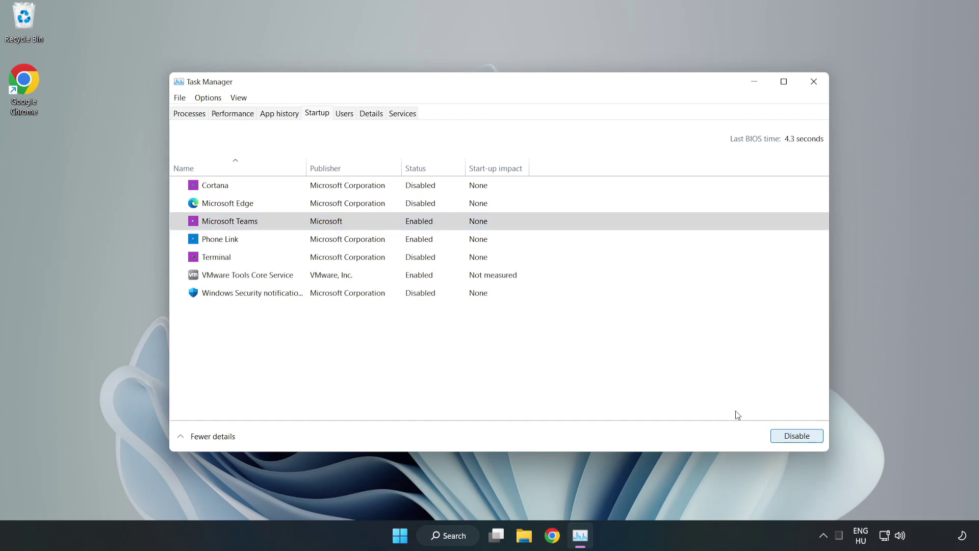
{"action": "left_click", "coordinate": [328, 240]}
{"action": "left_click", "coordinate": [778, 437]}
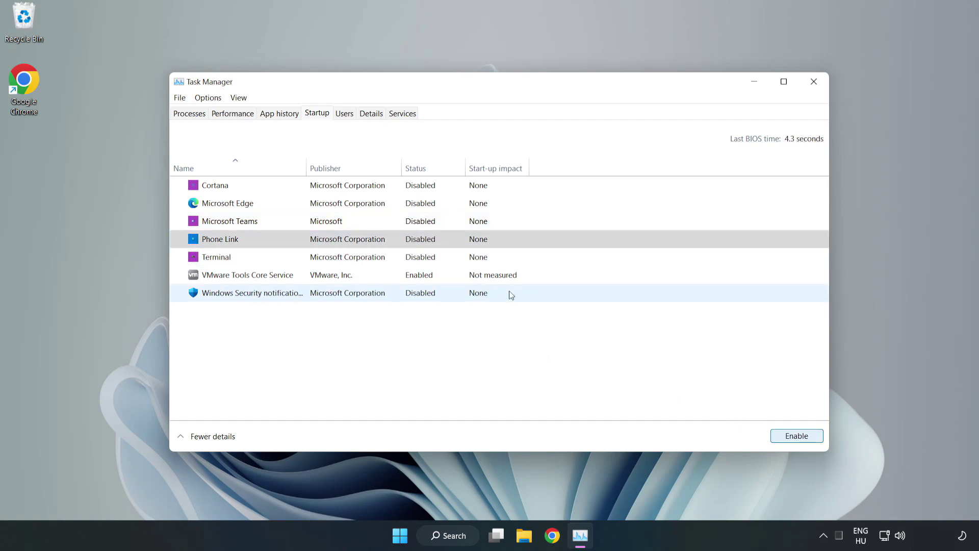
{"action": "left_click", "coordinate": [815, 84]}
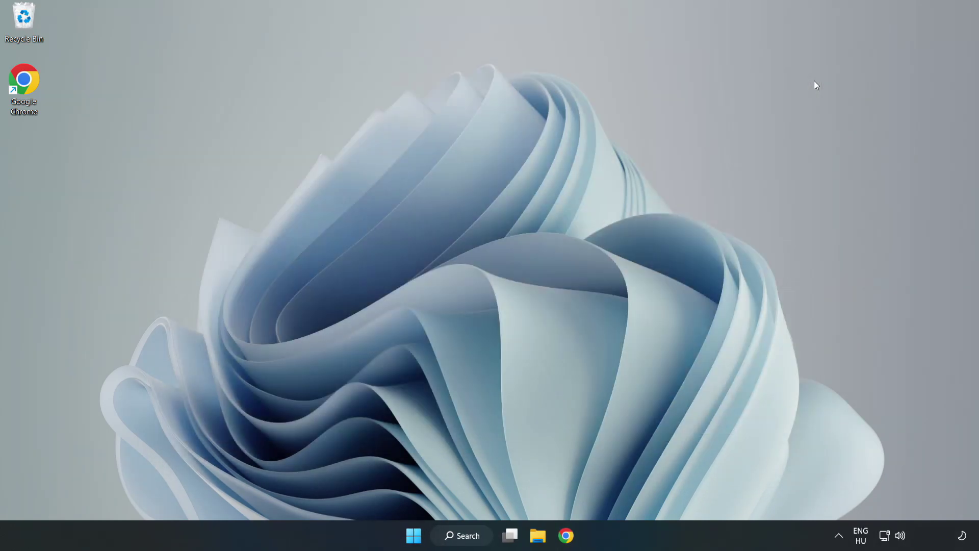
Search Windows for "cmd", run Command Prompt as administrator and move its window nearer the middle of the desktop
{"action": "left_click", "coordinate": [480, 526]}
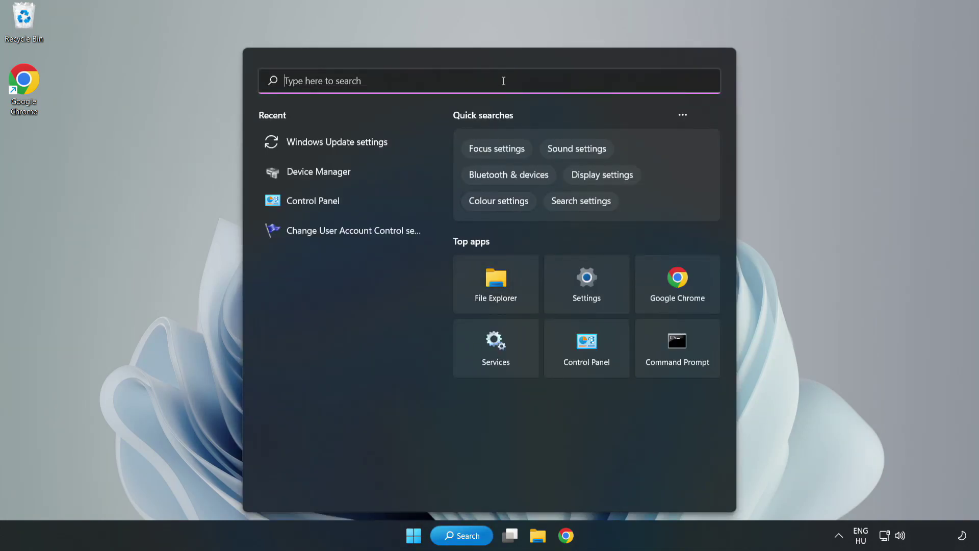
{"action": "type", "text": "cmd"}
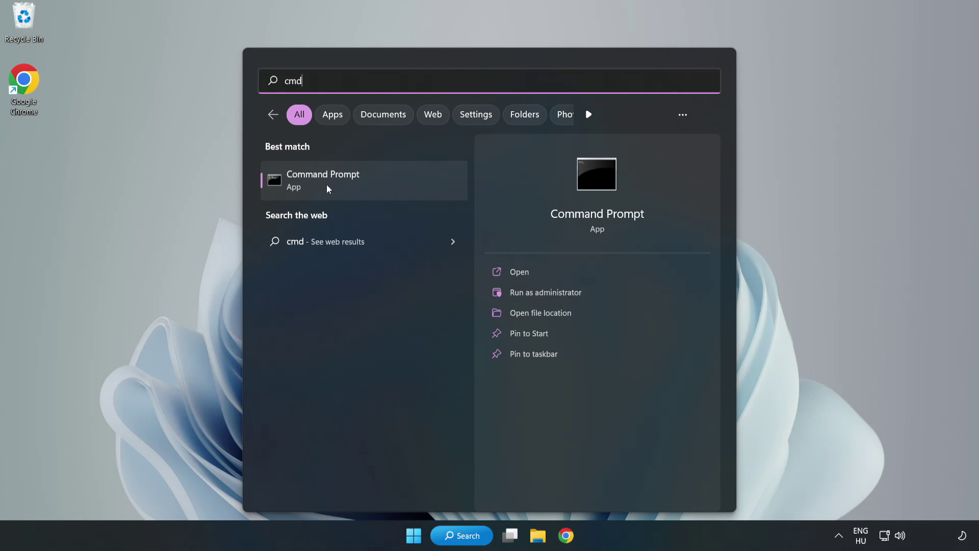
{"action": "right_click", "coordinate": [384, 181]}
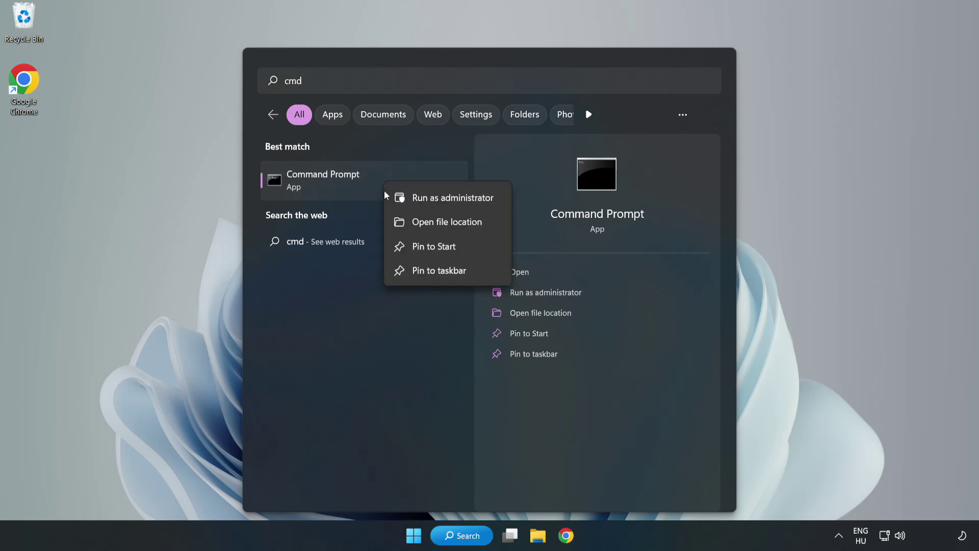
{"action": "left_click", "coordinate": [423, 199]}
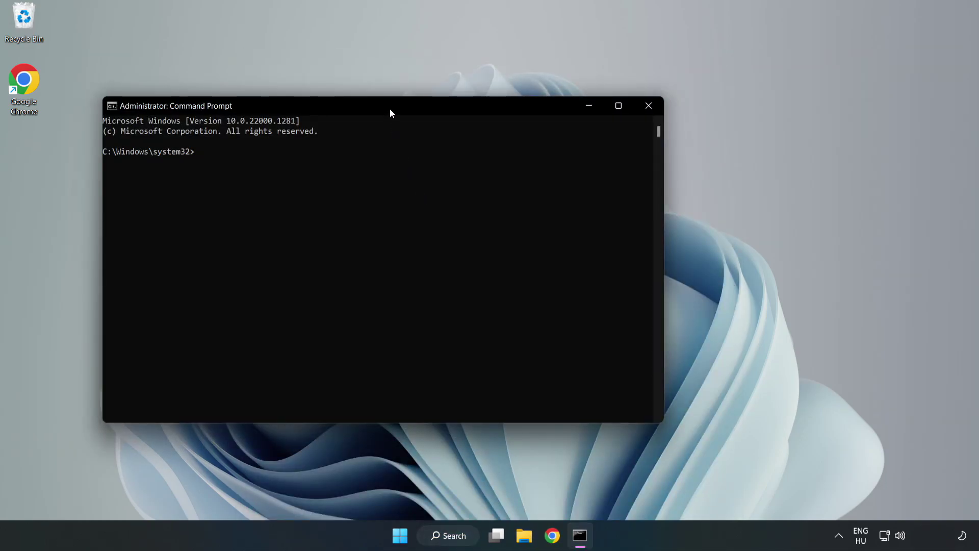
{"action": "left_click_drag", "start_coordinate": [390, 109], "coordinate": [498, 111]}
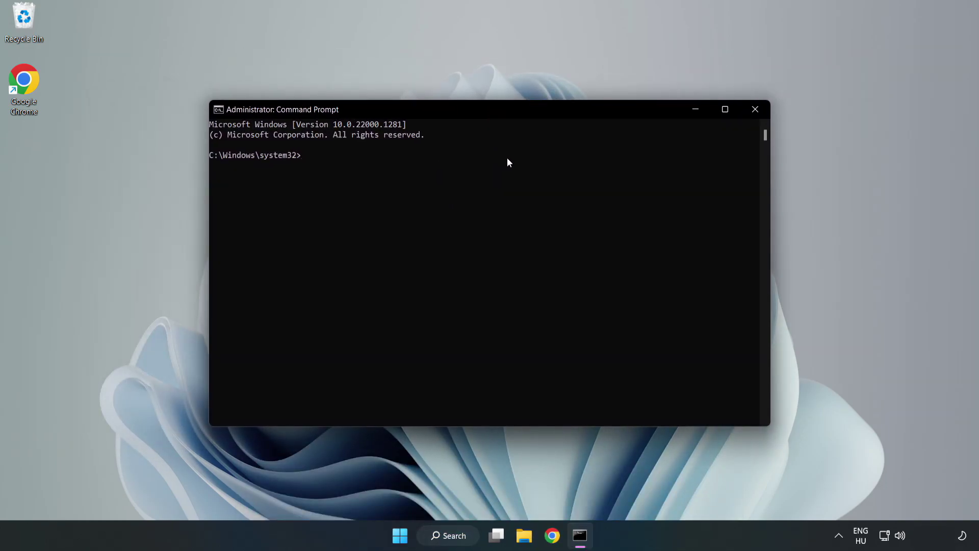
Scan the system files with the command sfc /scannow, and close Command Prompt when the scan is complete
{"action": "type", "text": "sfc"}
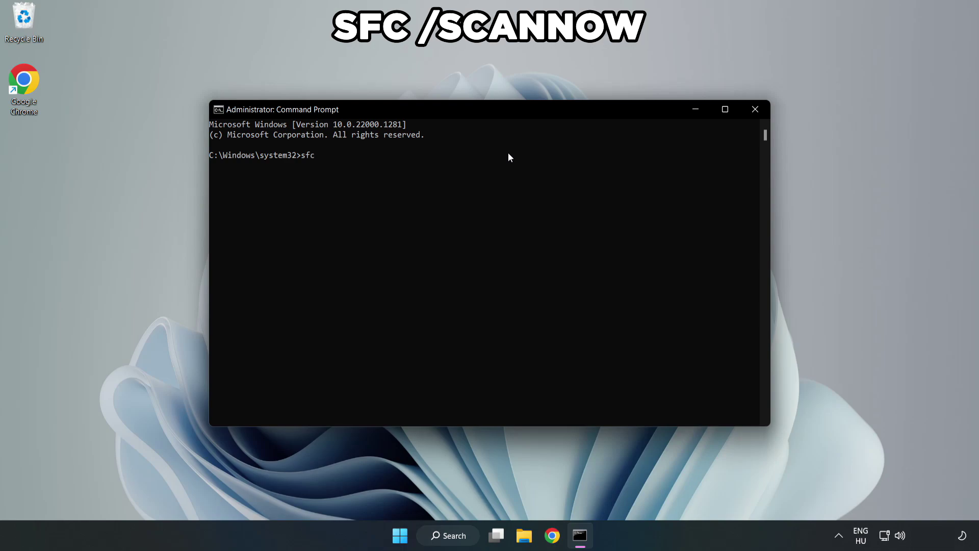
{"action": "type", "text": " /scannow"}
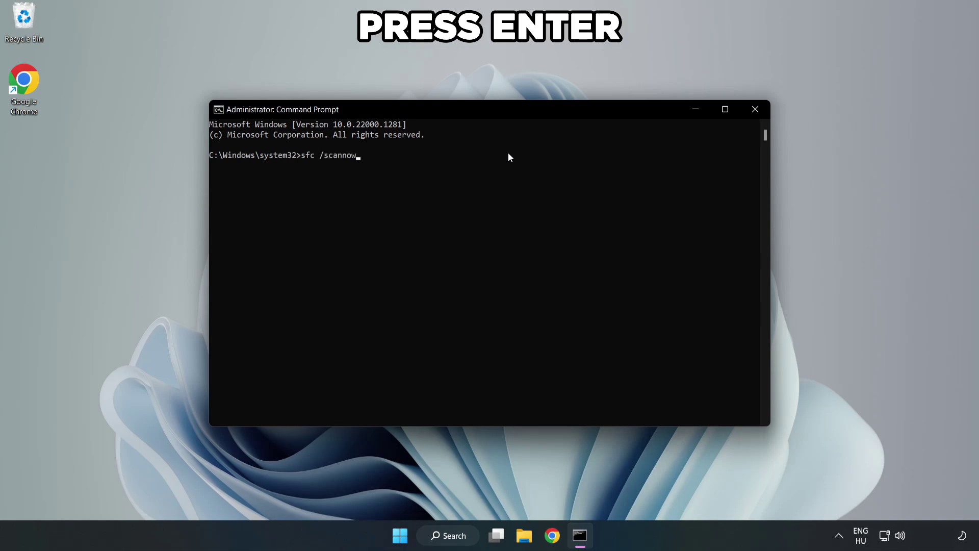
{"action": "key", "text": "Return"}
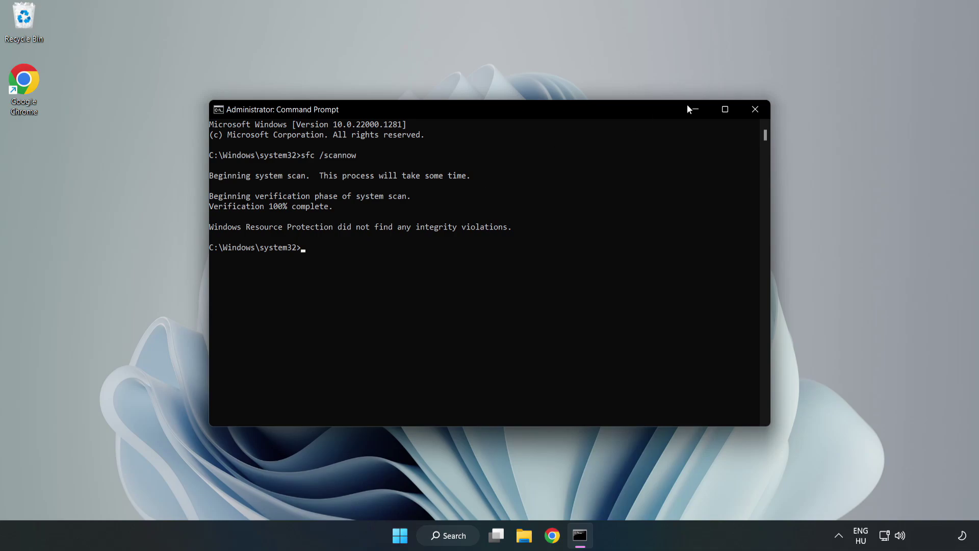
{"action": "left_click", "coordinate": [755, 113]}
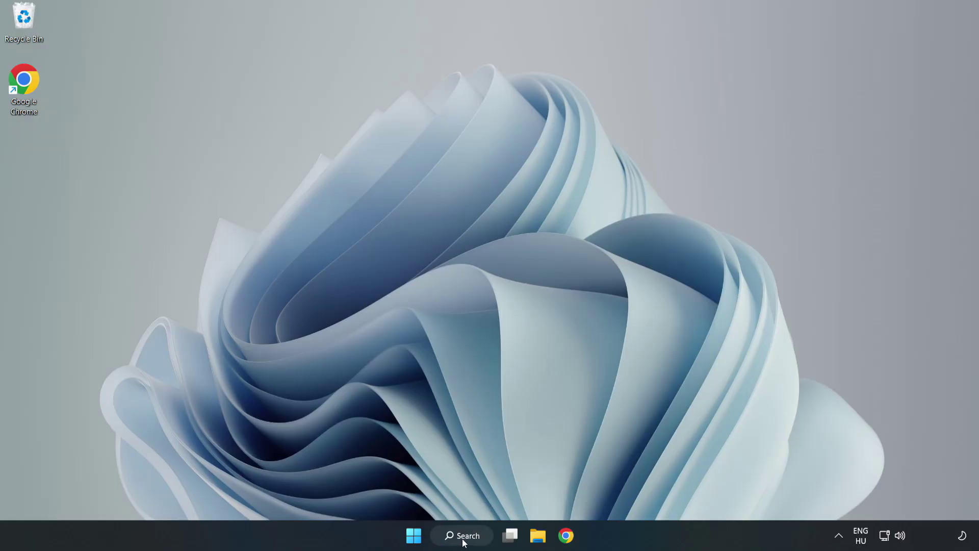
Search Windows for "security", open Windows Security and go to the exclusions in the Virus & threat protection settings
{"action": "left_click", "coordinate": [469, 539]}
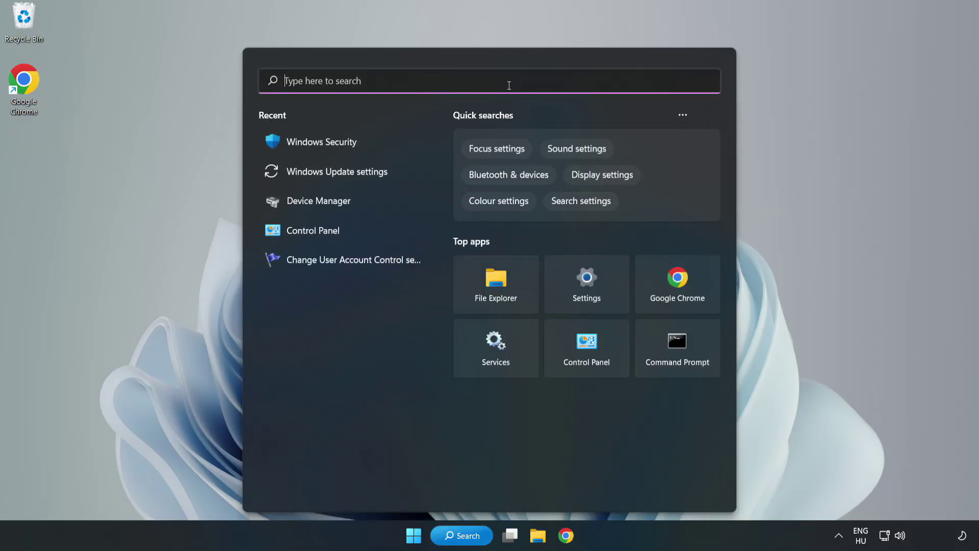
{"action": "type", "text": "security"}
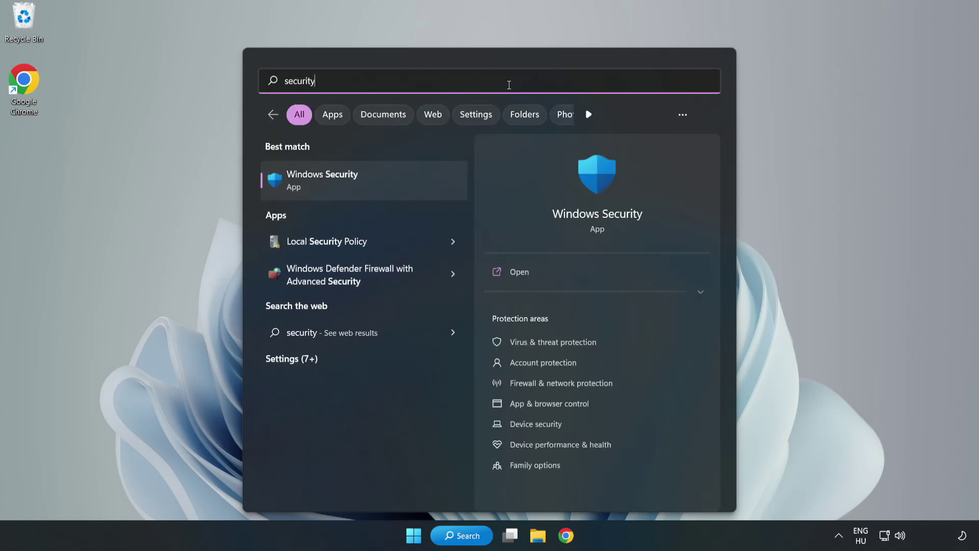
{"action": "left_click", "coordinate": [355, 189]}
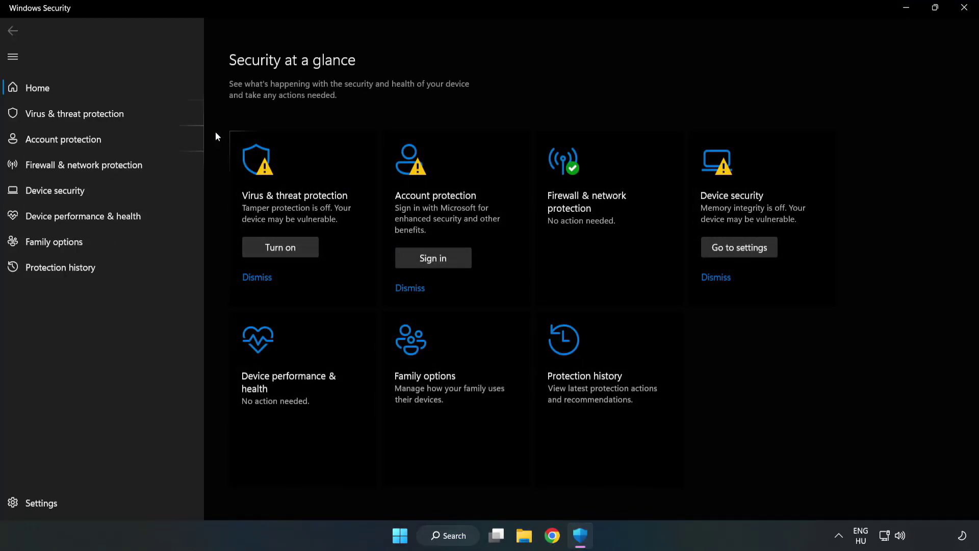
{"action": "left_click", "coordinate": [63, 117]}
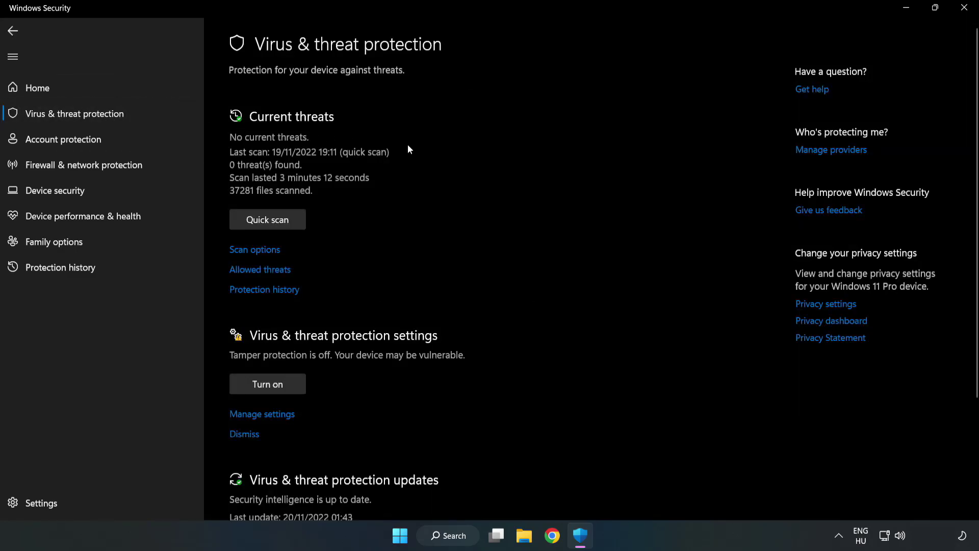
{"action": "scroll", "coordinate": [510, 198], "scroll_direction": "down", "scroll_amount": 3}
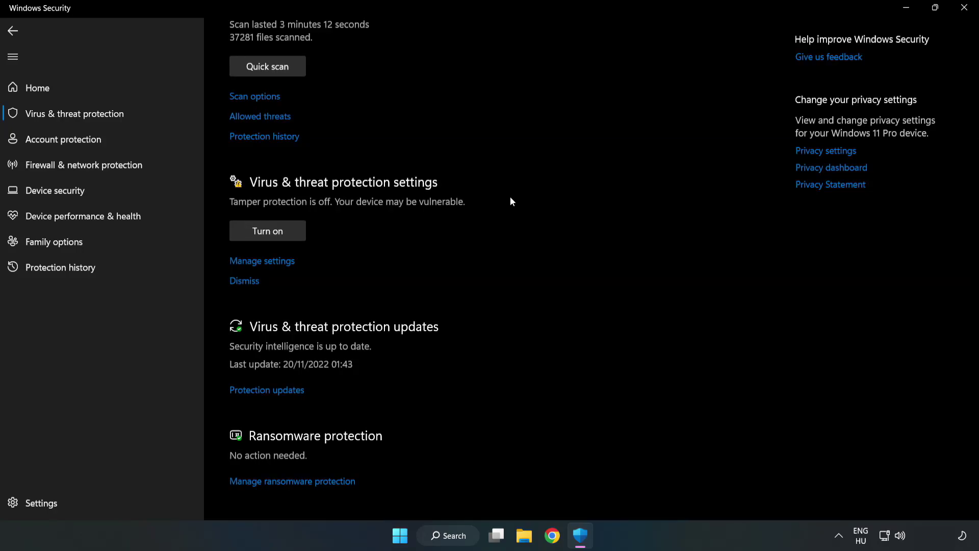
{"action": "left_click", "coordinate": [269, 265]}
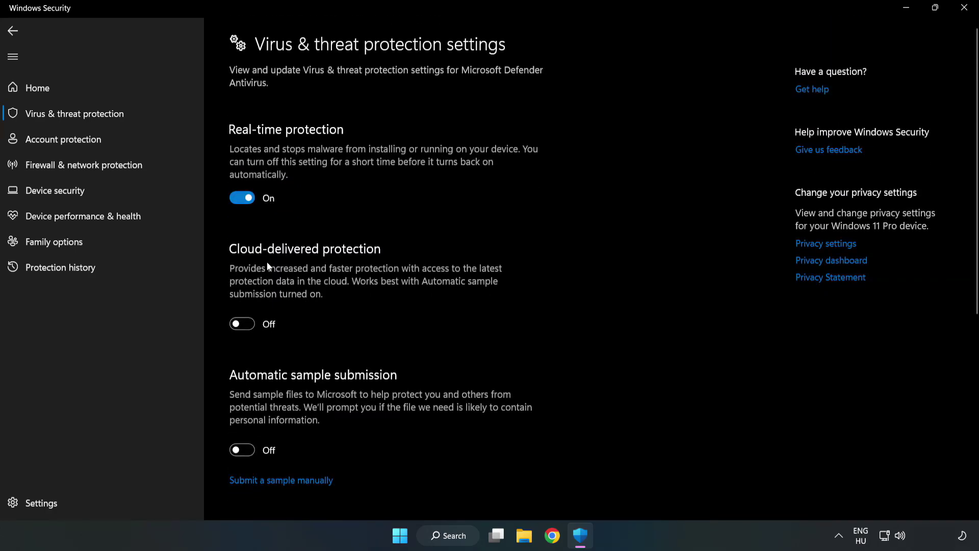
{"action": "scroll", "coordinate": [625, 260], "scroll_direction": "down", "scroll_amount": 6}
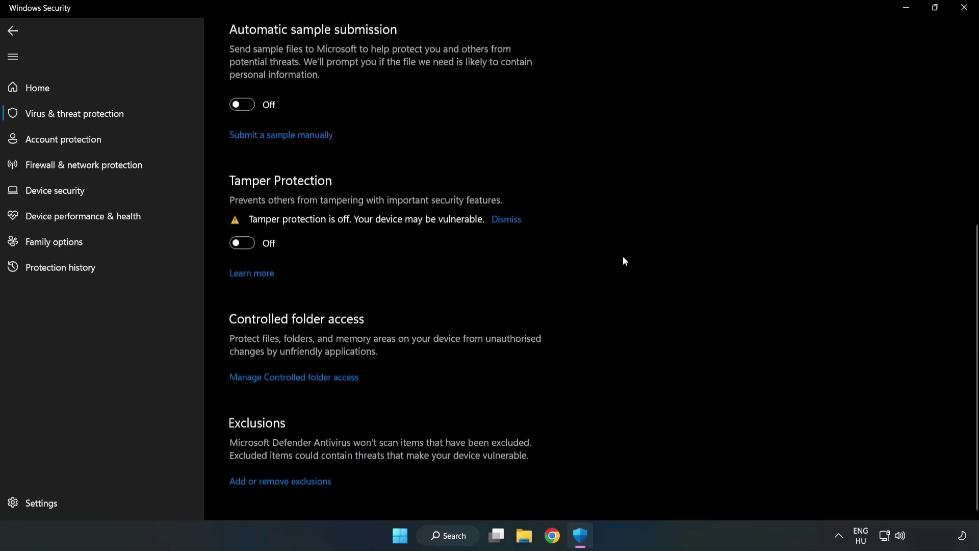
{"action": "left_click", "coordinate": [288, 482]}
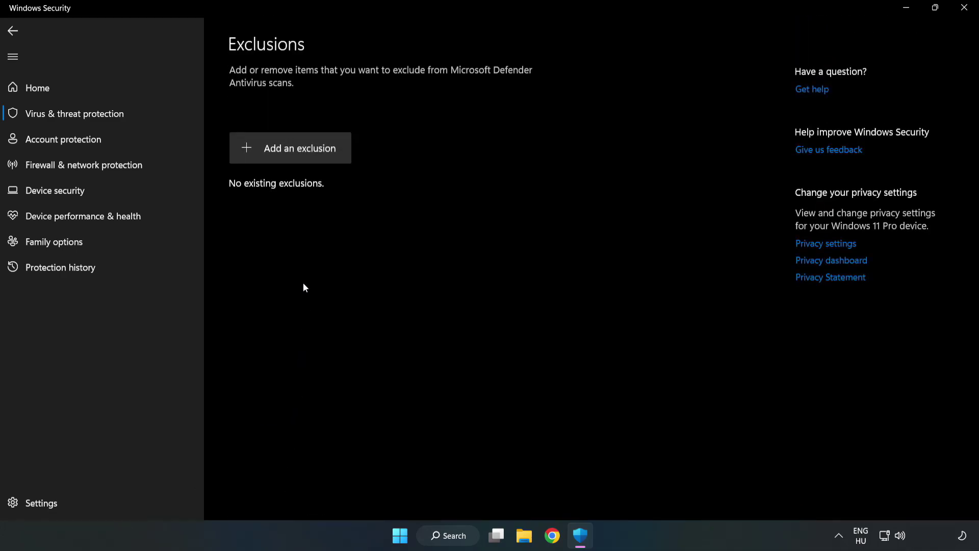
Add the NOT WORKING APP file from the NOT WORKING APP folder in C:\Program Files (x86) as a file exclusion, and close Windows Security
{"action": "left_click", "coordinate": [300, 155]}
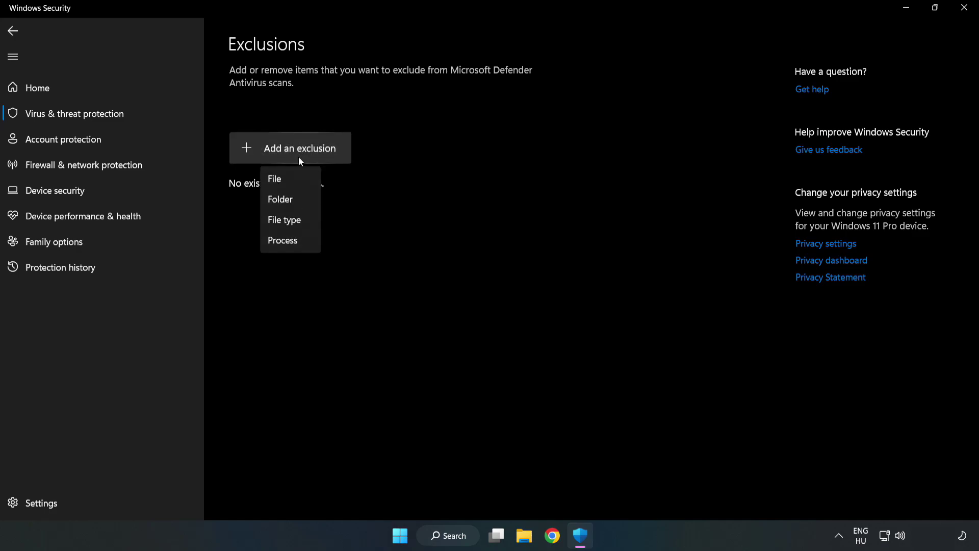
{"action": "left_click", "coordinate": [279, 180]}
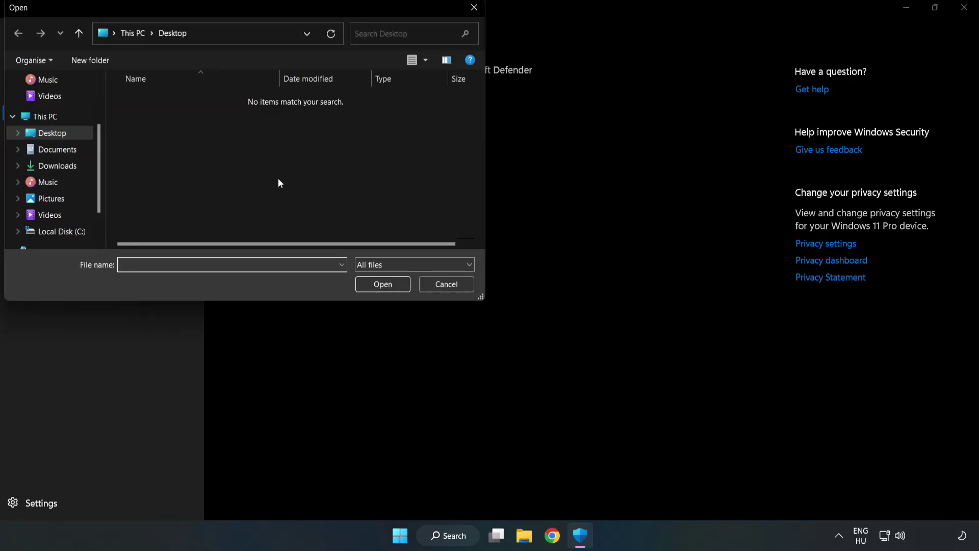
{"action": "left_click_drag", "start_coordinate": [263, 19], "coordinate": [450, 109]}
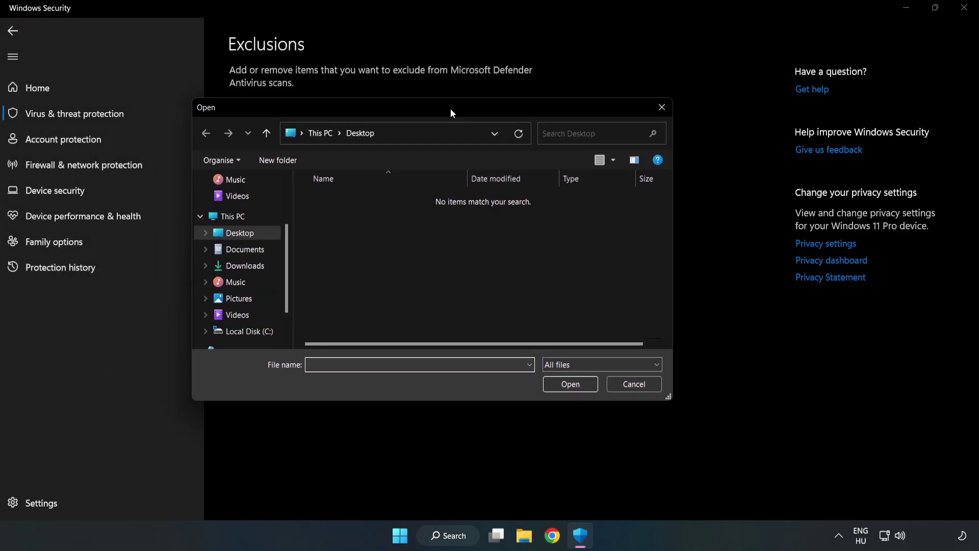
{"action": "left_click", "coordinate": [252, 332]}
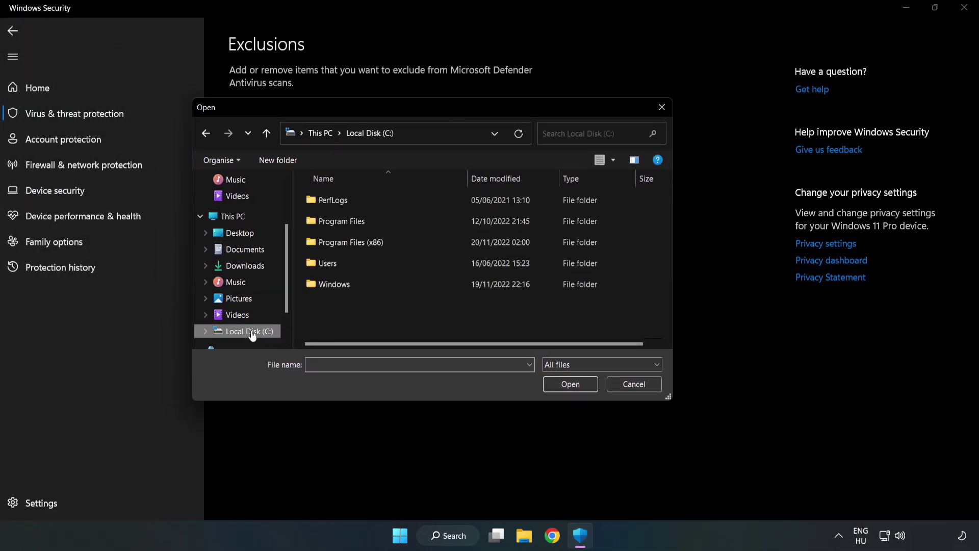
{"action": "double_click", "coordinate": [384, 244]}
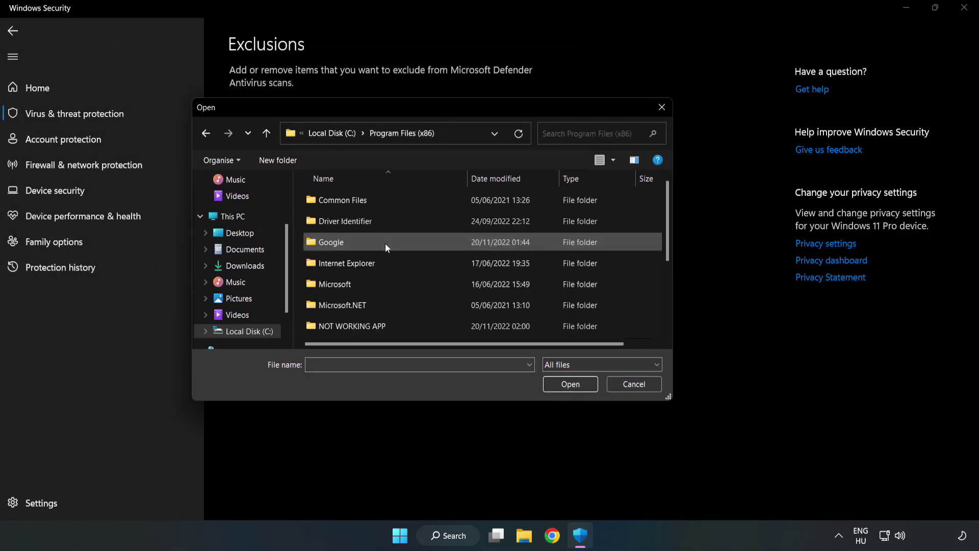
{"action": "double_click", "coordinate": [386, 326]}
{"action": "left_click", "coordinate": [345, 201]}
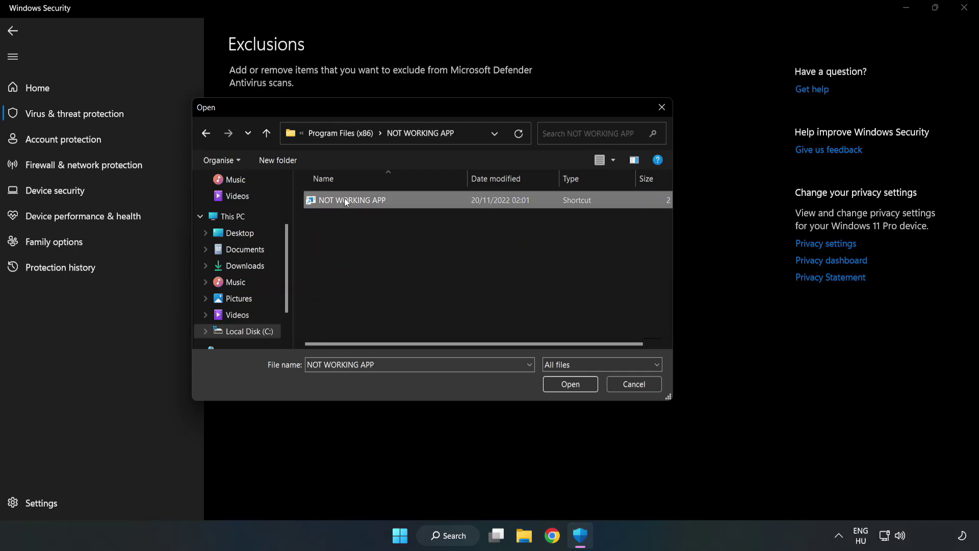
{"action": "left_click", "coordinate": [570, 385]}
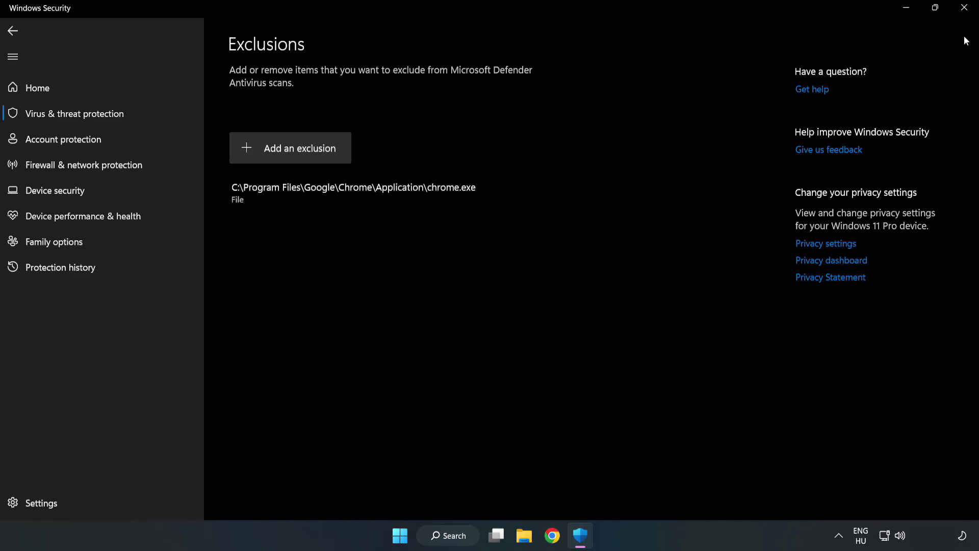
{"action": "left_click", "coordinate": [964, 9]}
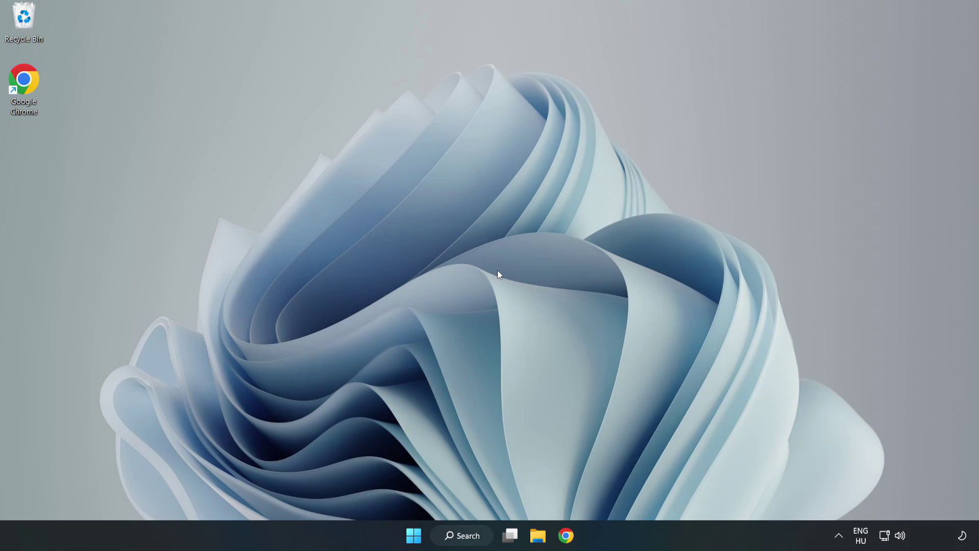
Restart the computer
{"action": "left_click", "coordinate": [413, 535]}
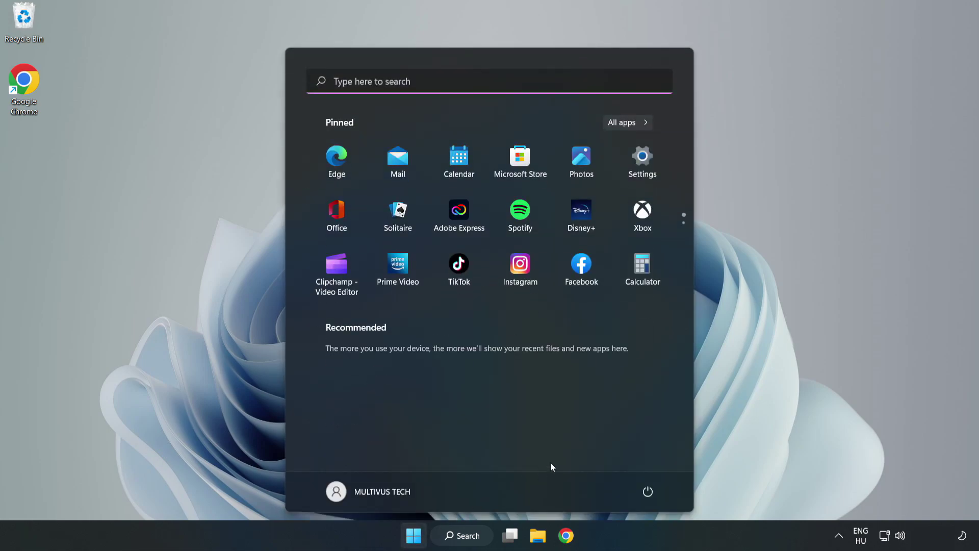
{"action": "left_click", "coordinate": [647, 492]}
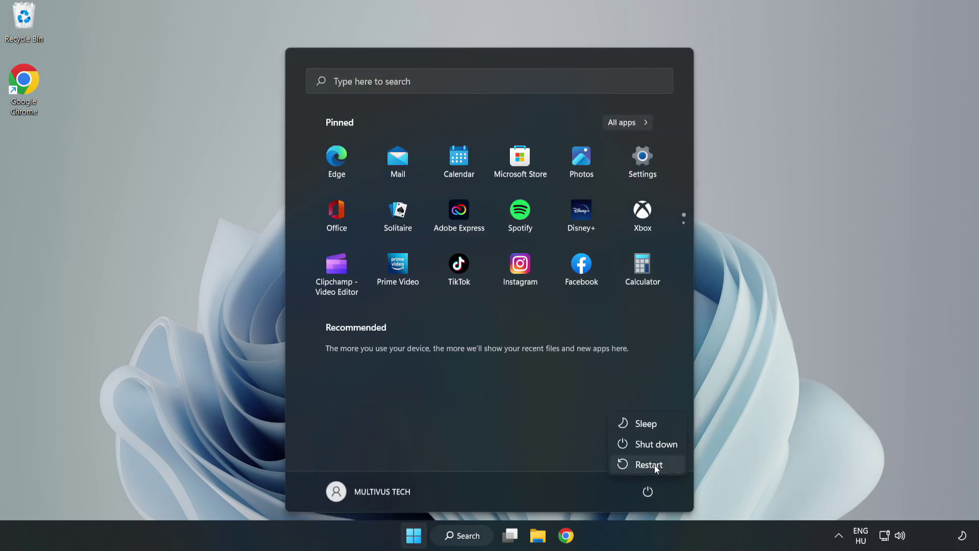